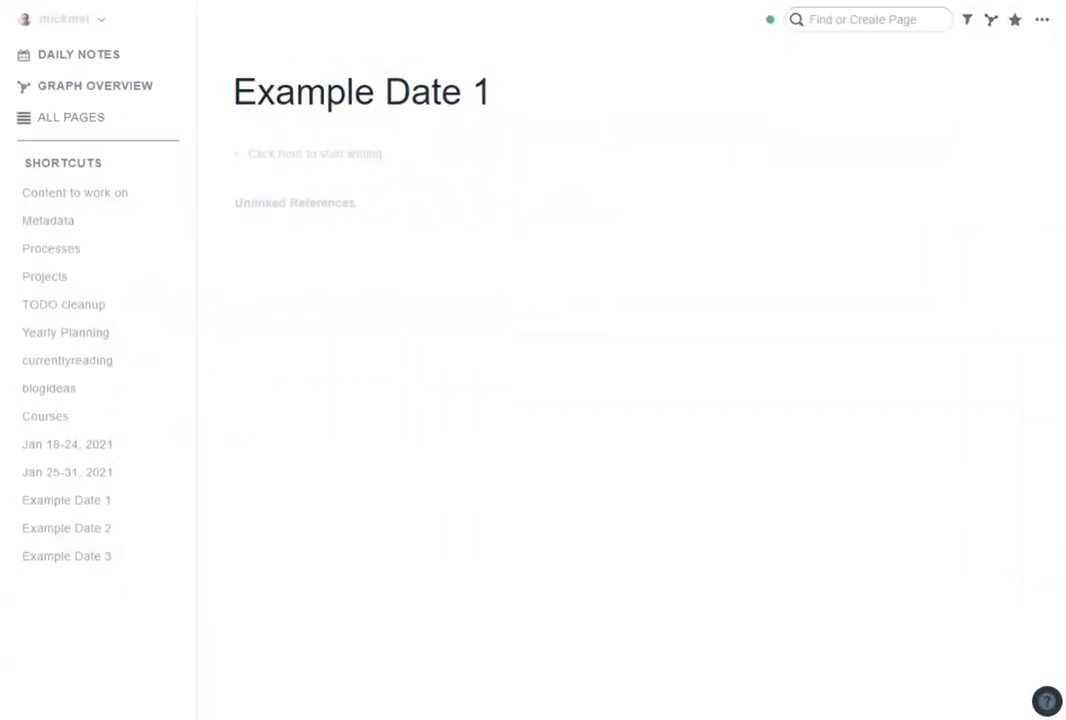
Insert the Daily Pages template with ;;d, adding Today's Goals and five Daily Goals checkboxes.
click(249, 153)
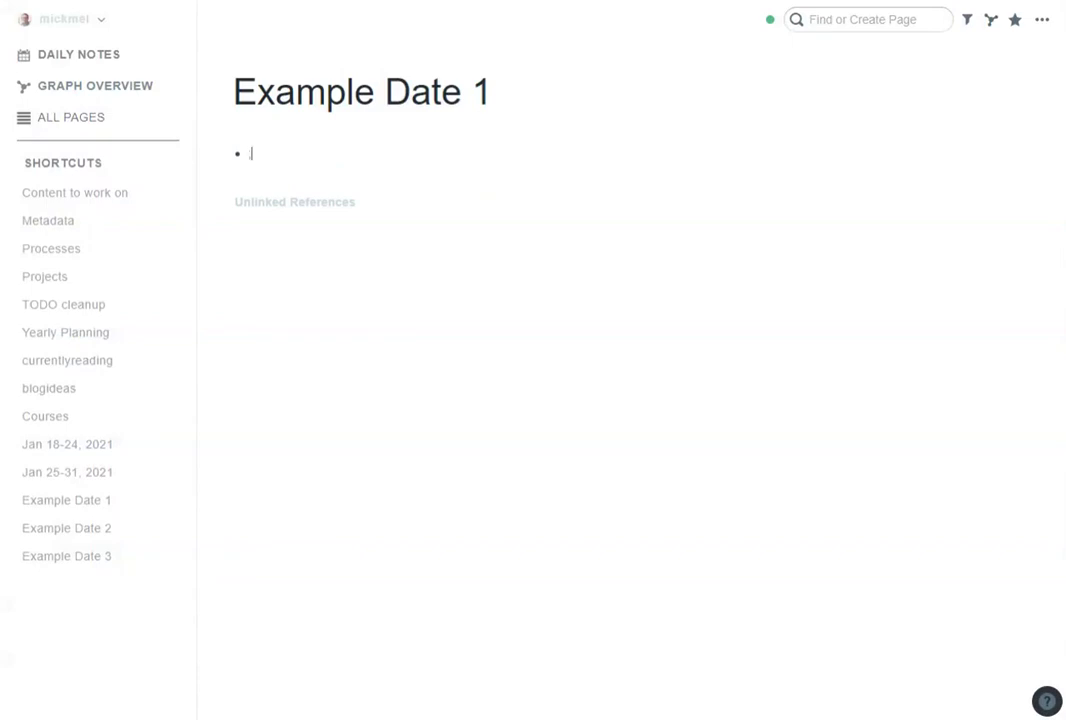
text(;;d)
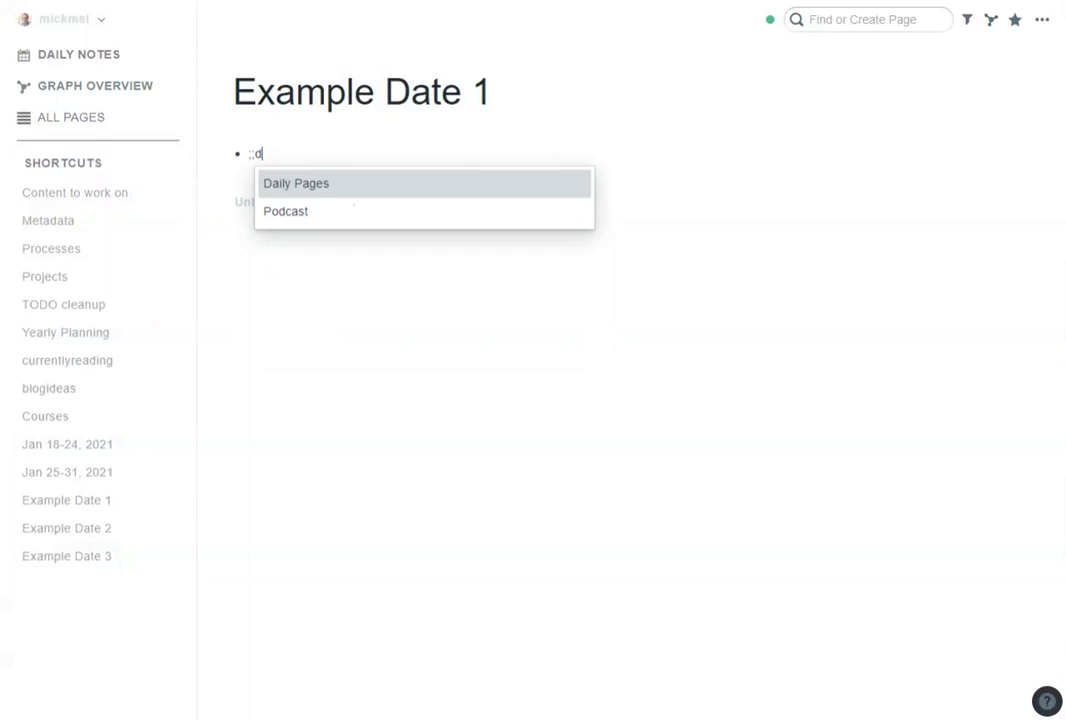
key(Return)
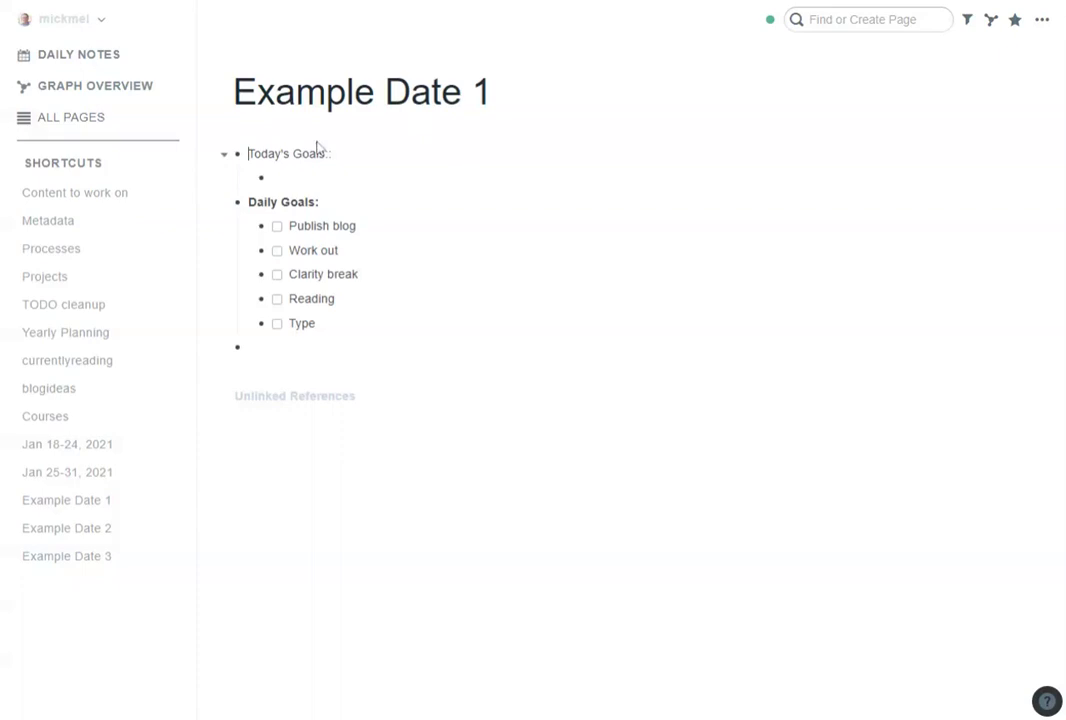
click(52, 222)
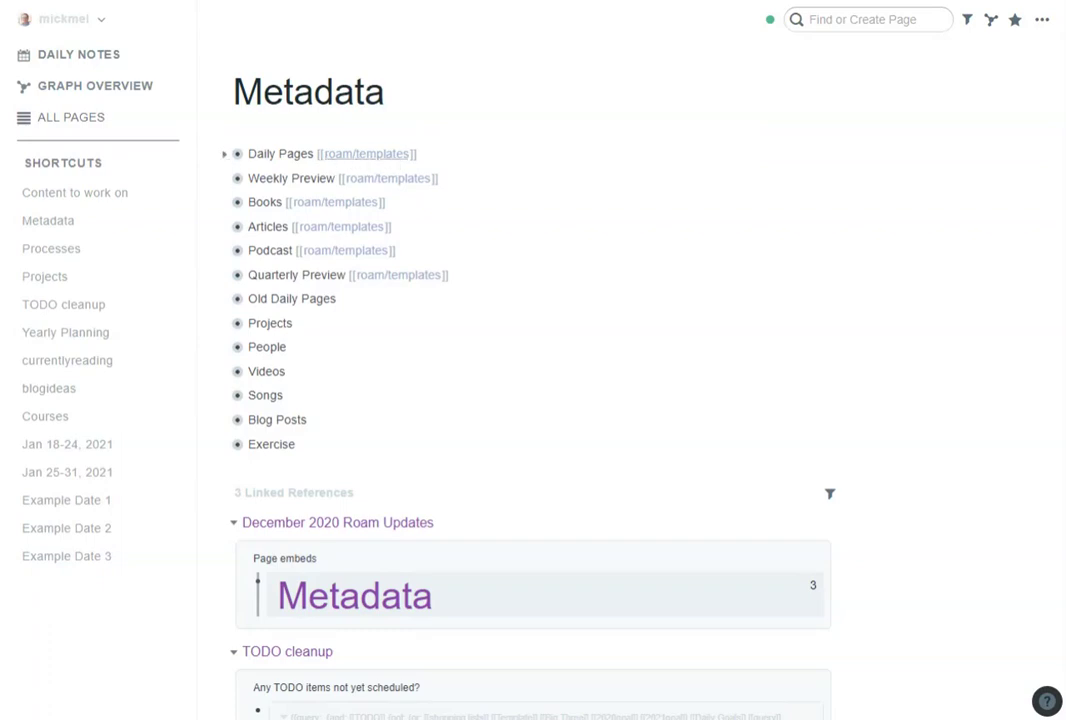
click(225, 156)
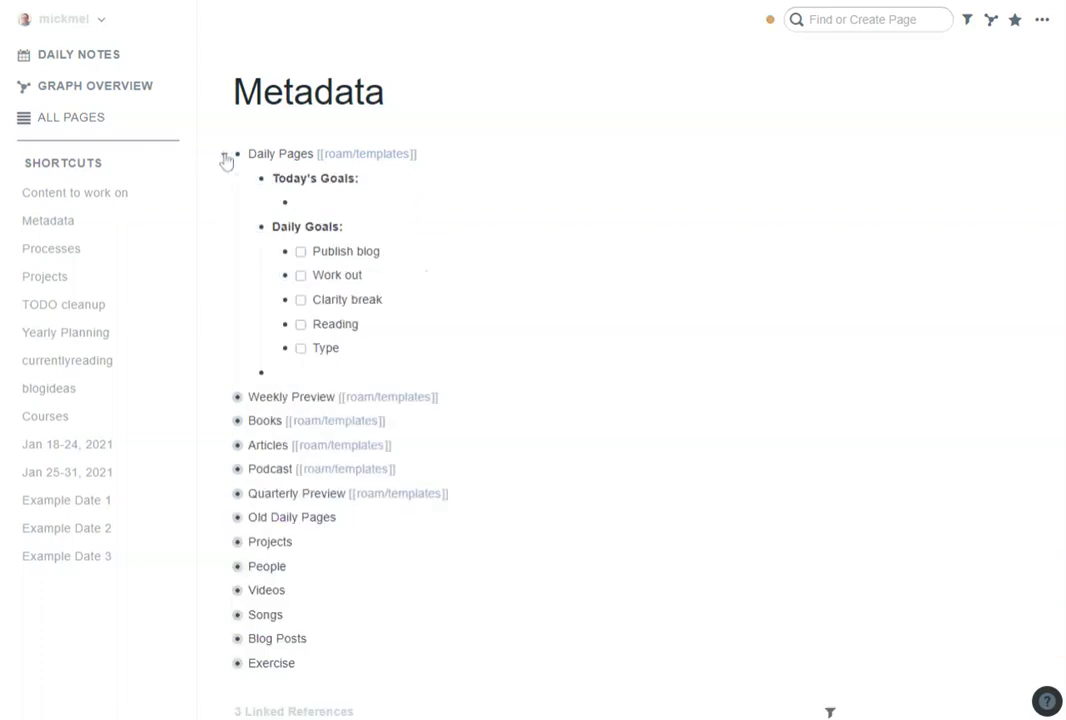
drag(248, 154, 288, 154)
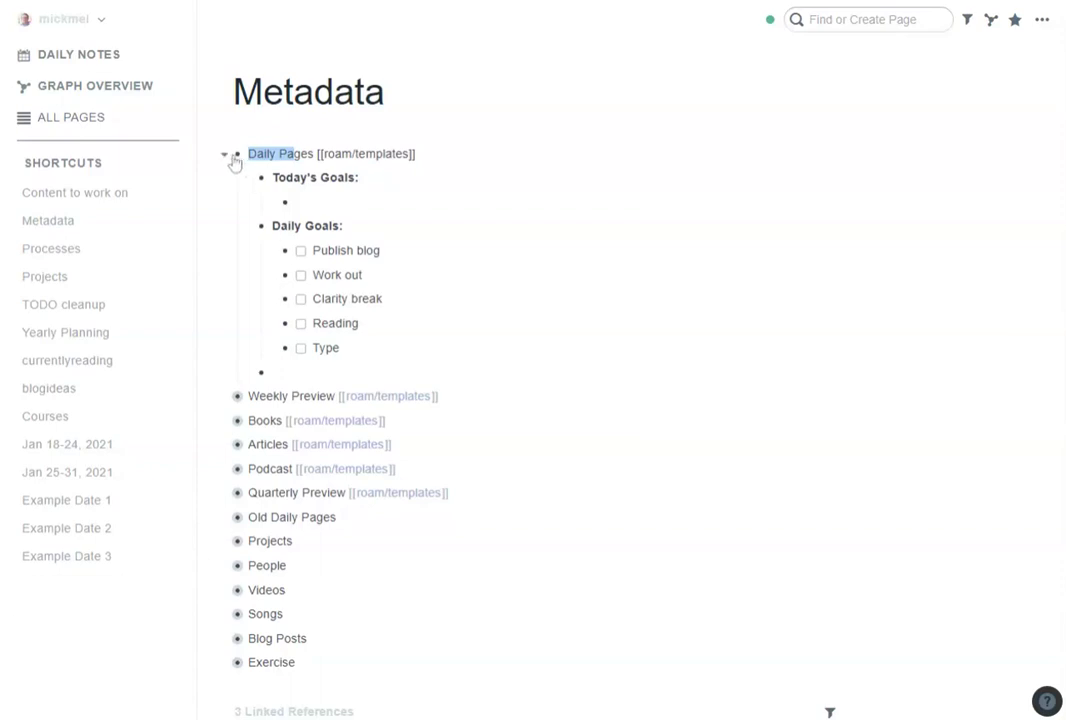
click(226, 159)
Clear all blocks on Example Date 1 and reinsert the Daily Pages template, then switch to Example Date 2.
click(84, 502)
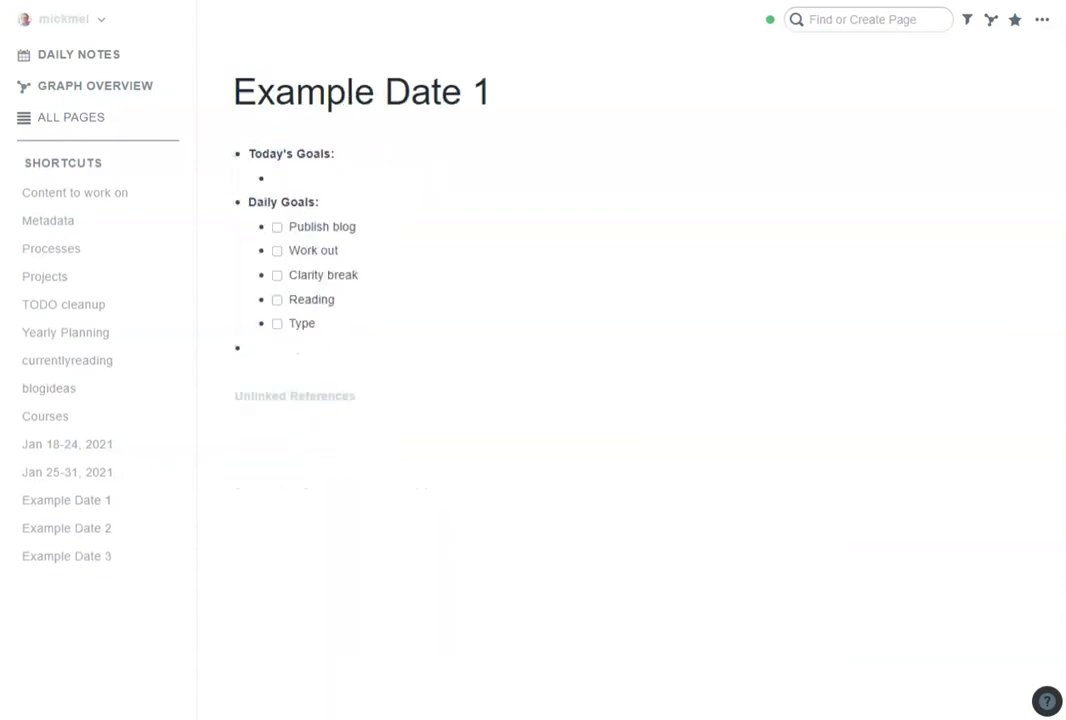
drag(240, 347, 233, 159)
key(BackSpace)
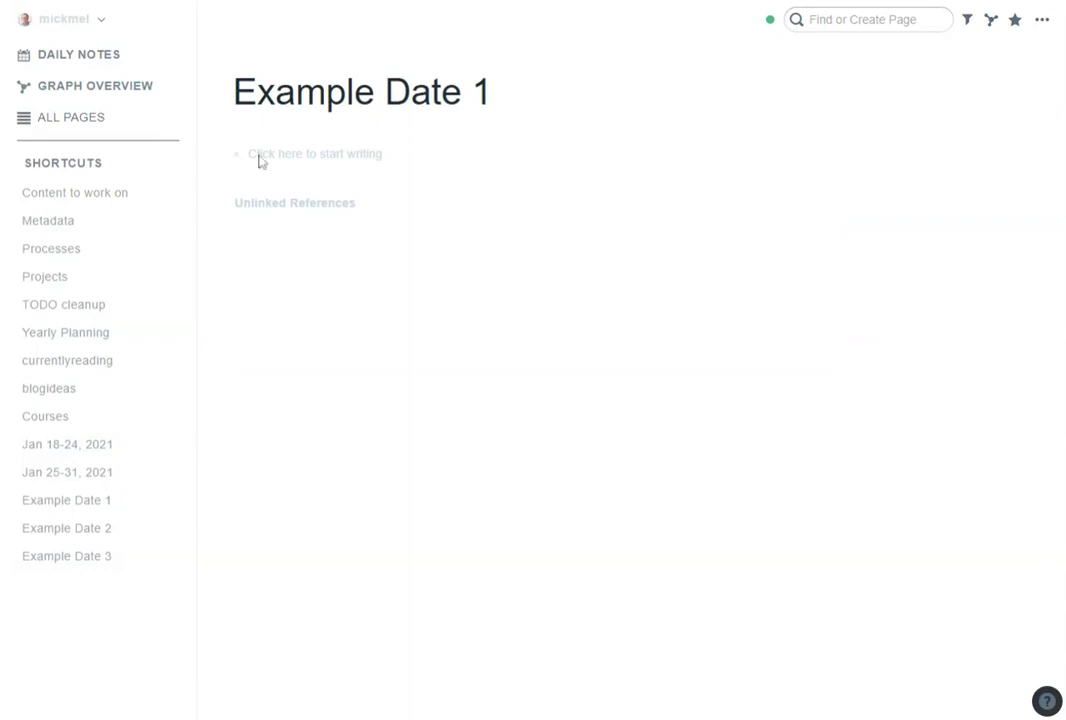
click(262, 157)
text(;;d)
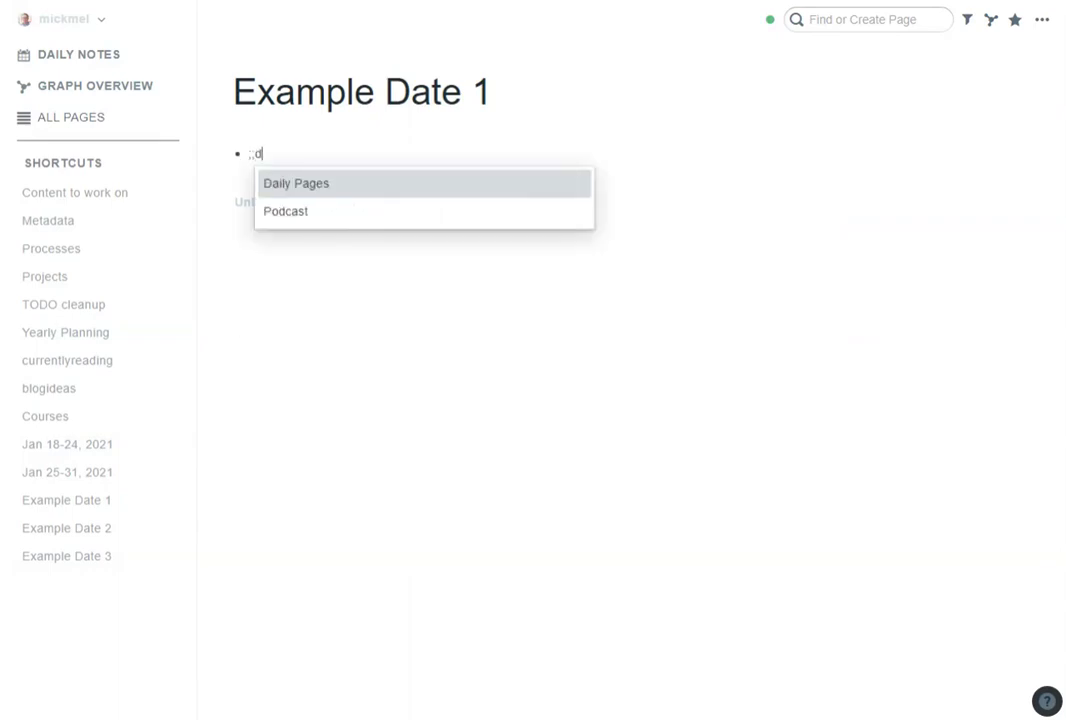
key(Return)
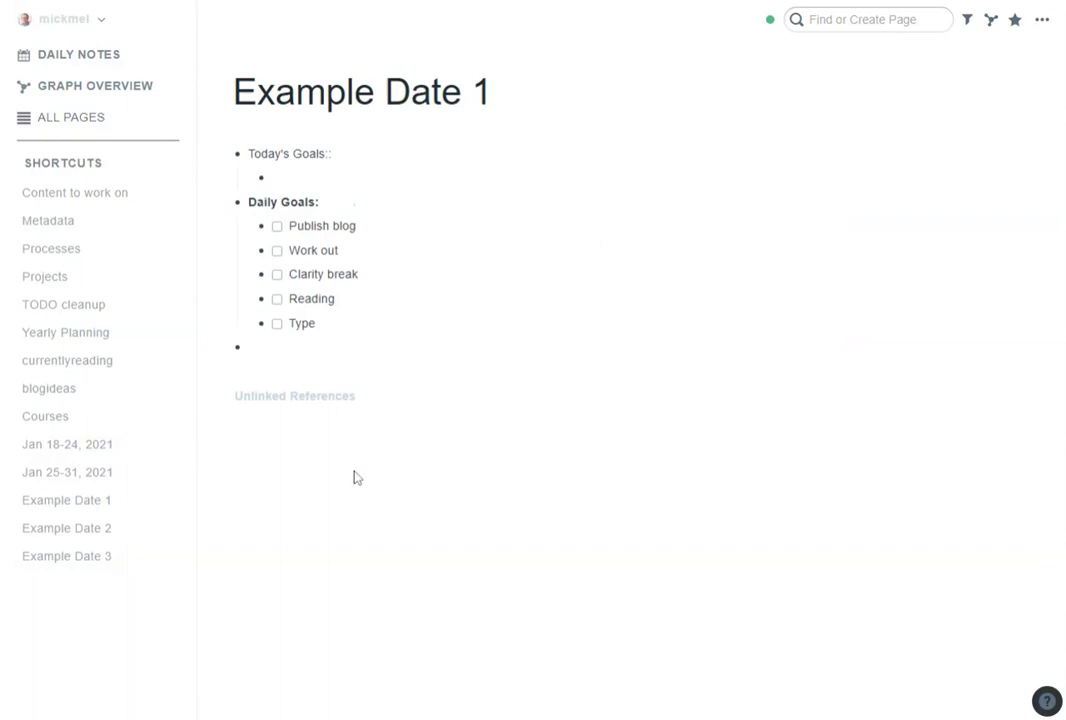
click(74, 538)
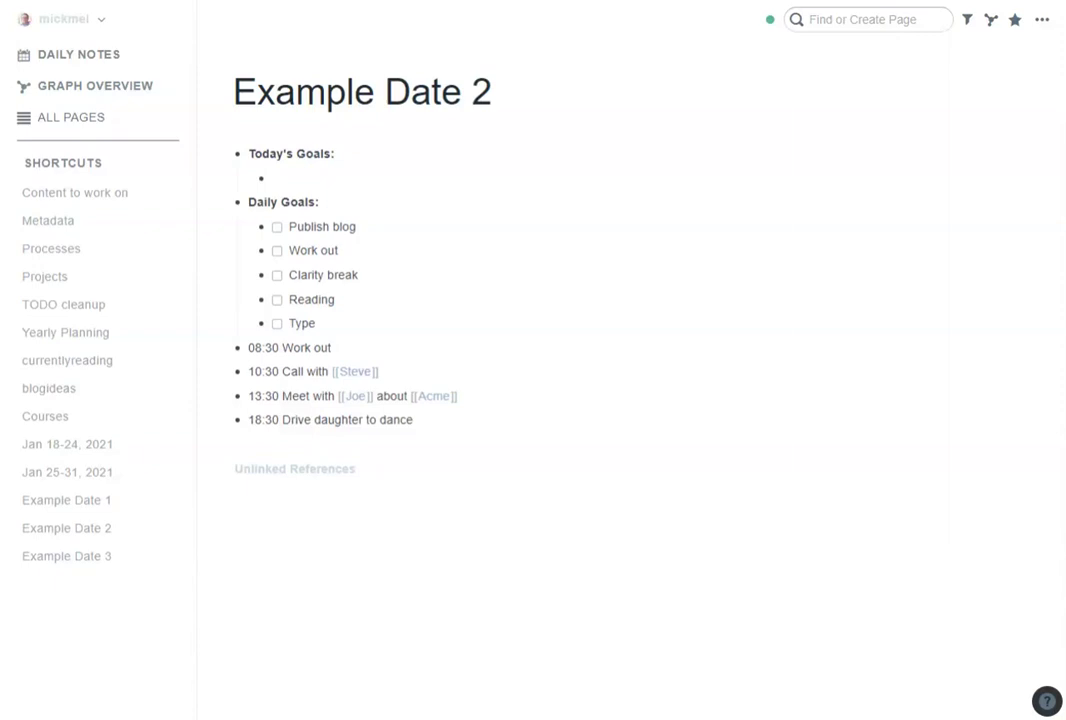
Nest the note 'The project is going well' under the 10:30 call with Steve.
click(378, 371)
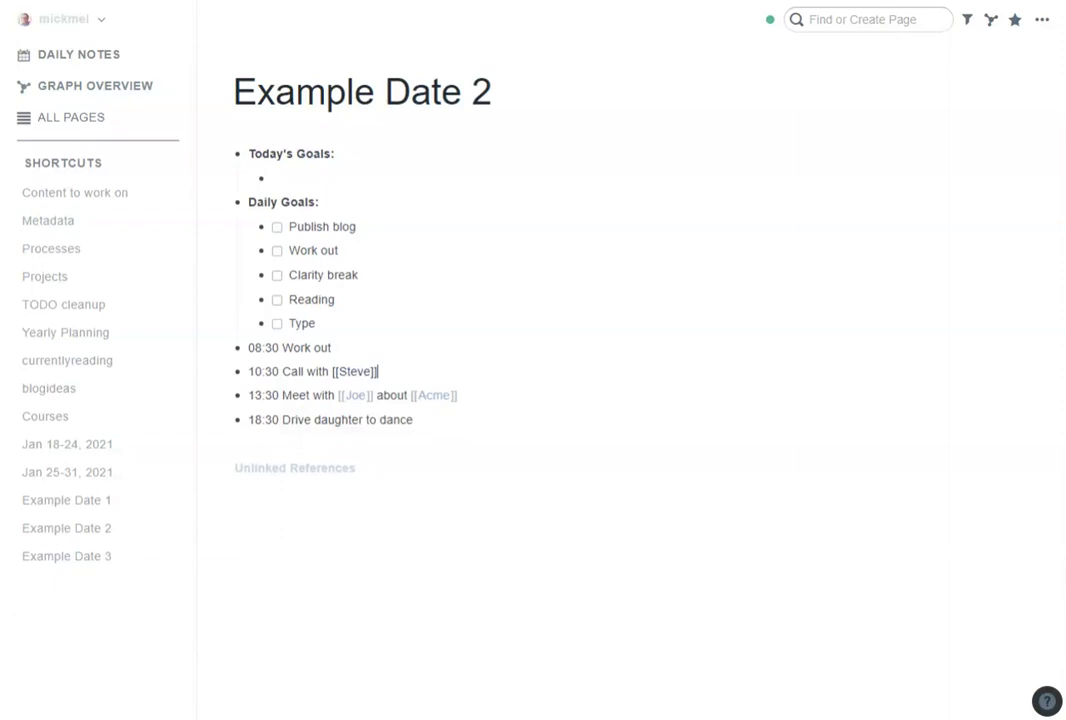
key(Return)
key(Tab)
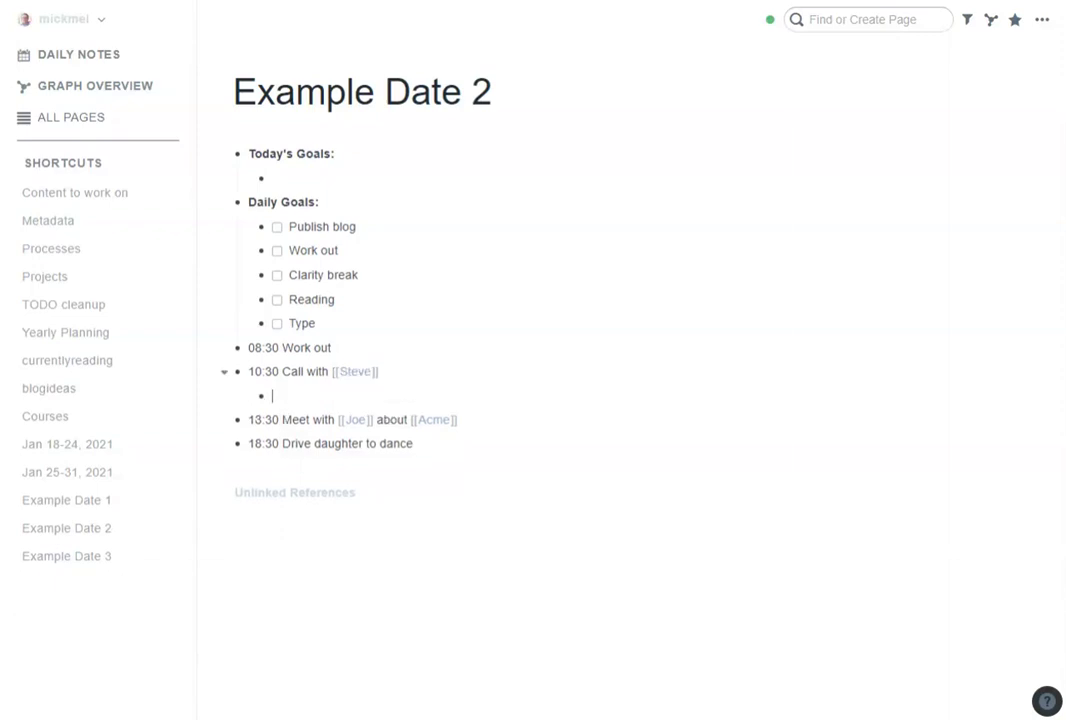
text(The project is goin)
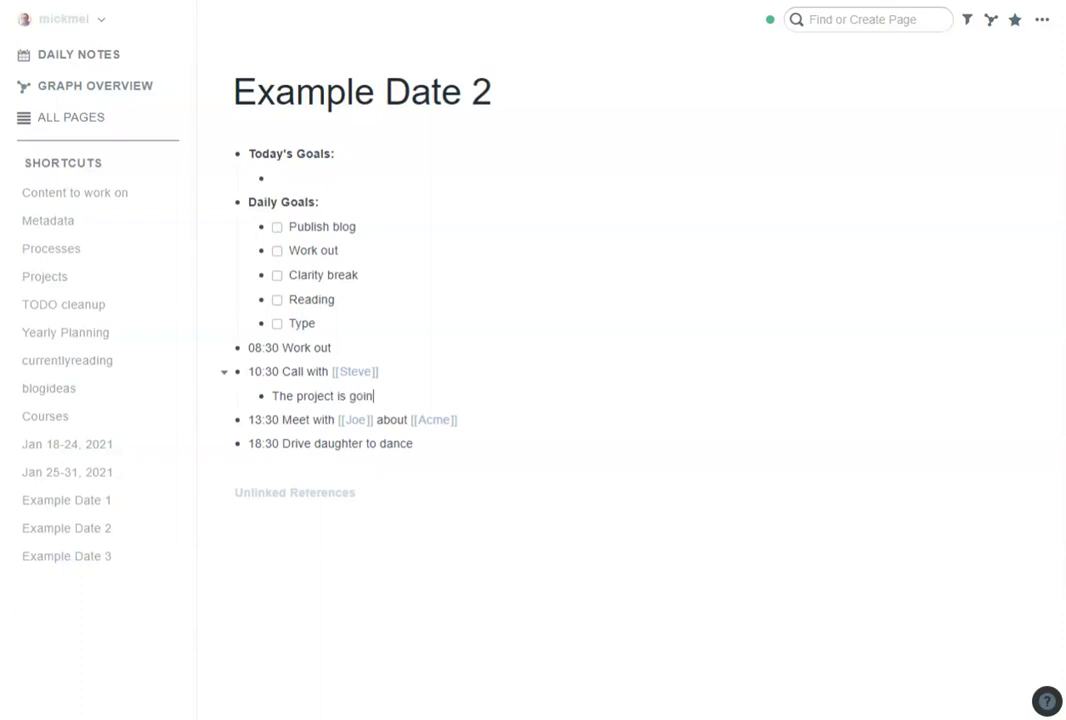
text(g well)
Add '09:45 Published [[That blog entry]]' below 08:30 Work out and check off Publish blog.
click(332, 347)
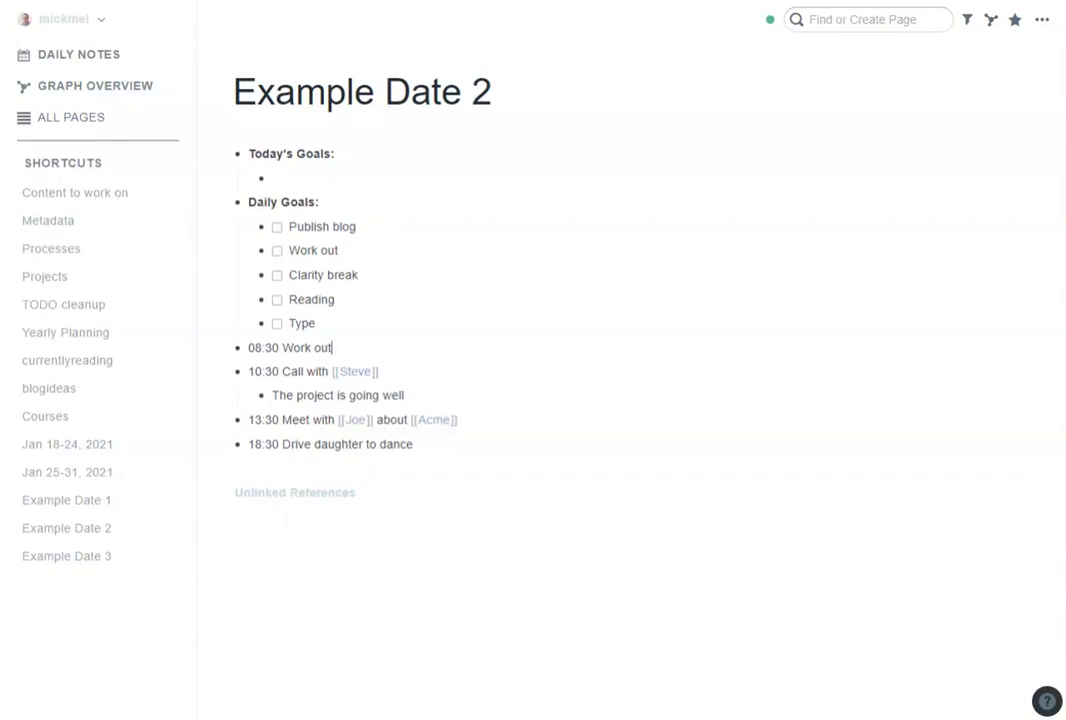
key(Return)
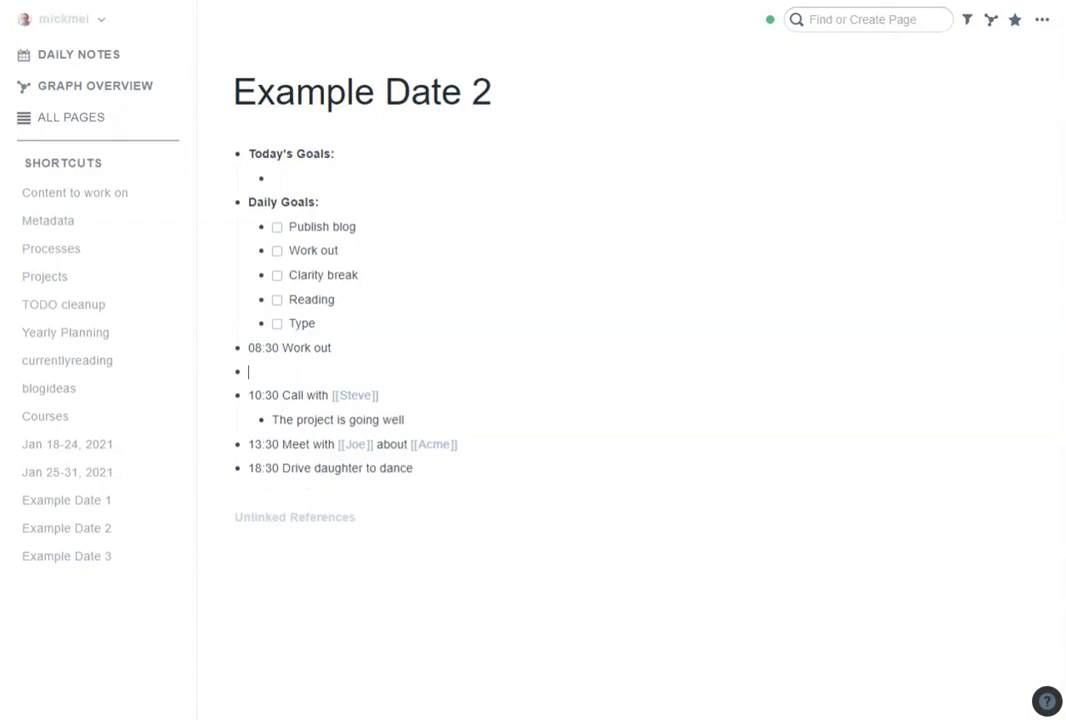
text(09:45 Publish)
text(ed [[That blog)
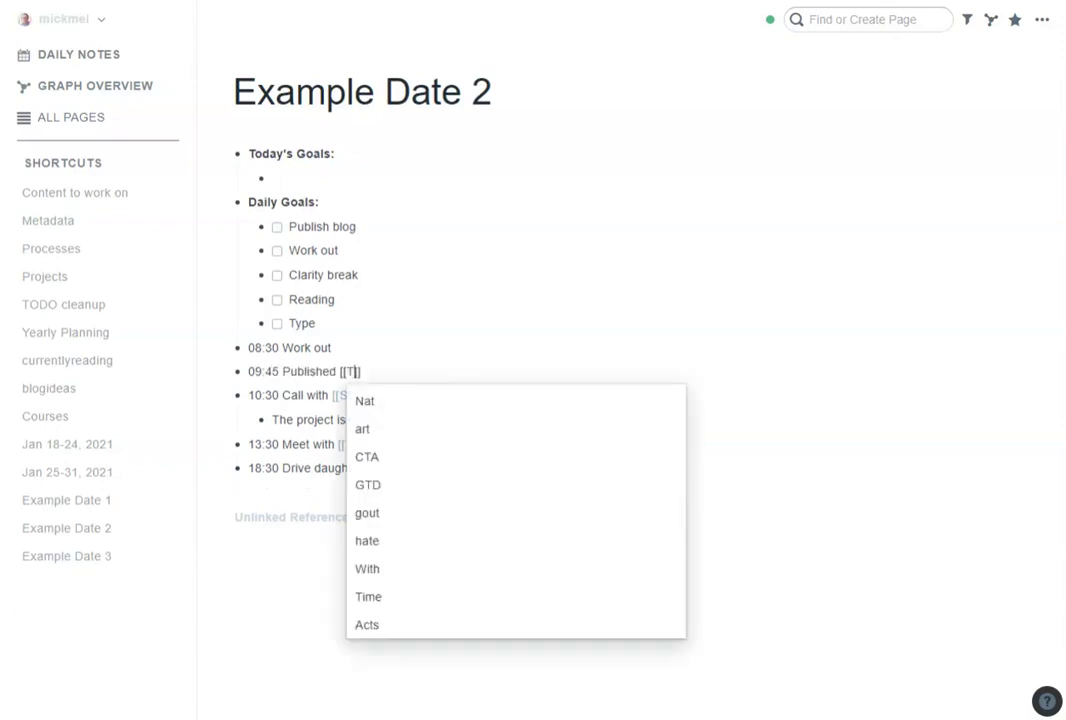
text( entry)
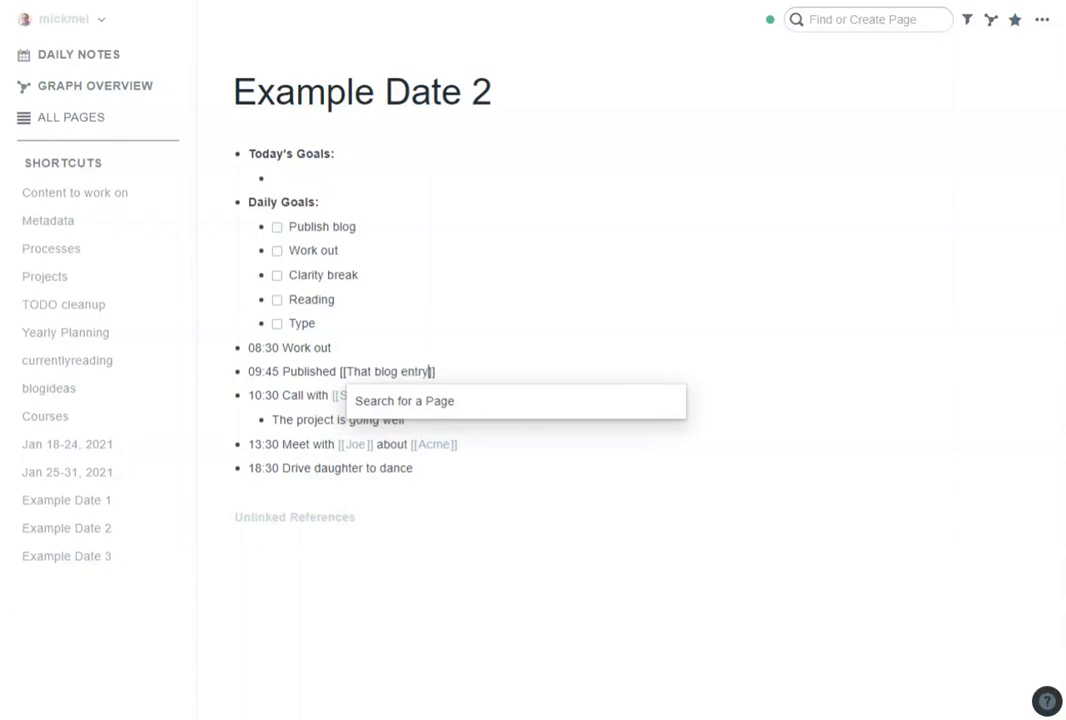
key(Escape)
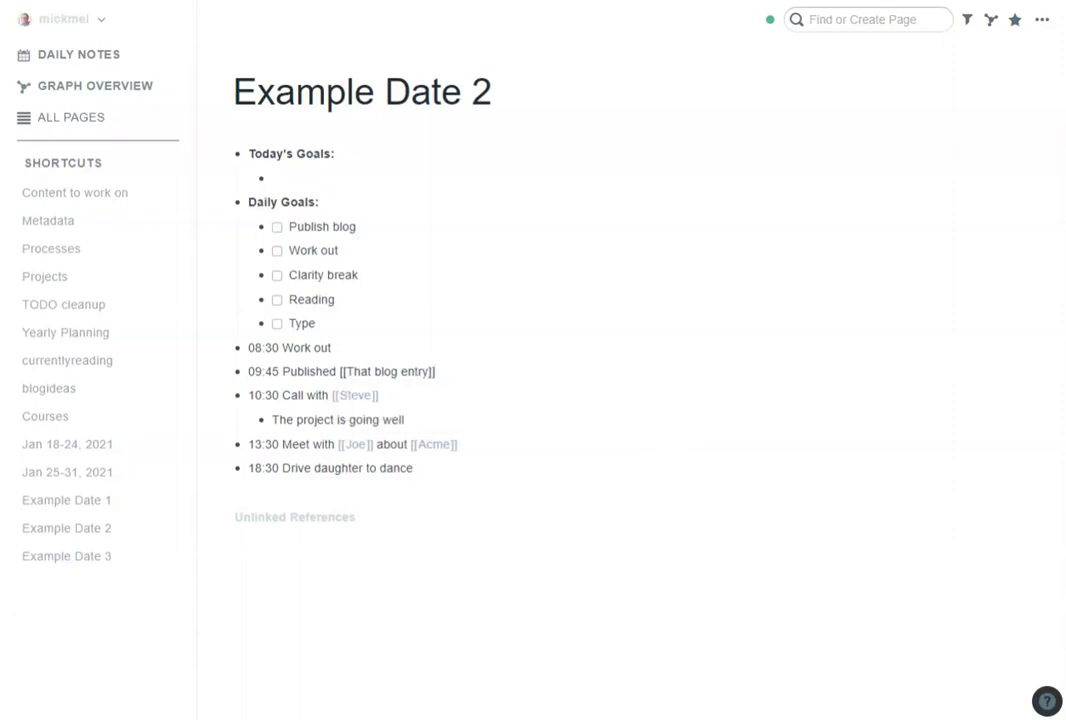
click(277, 227)
Append a /time entry '21:57 Ran 2.5 miles on treadmill' after the 18:30 entry.
click(413, 468)
key(Return)
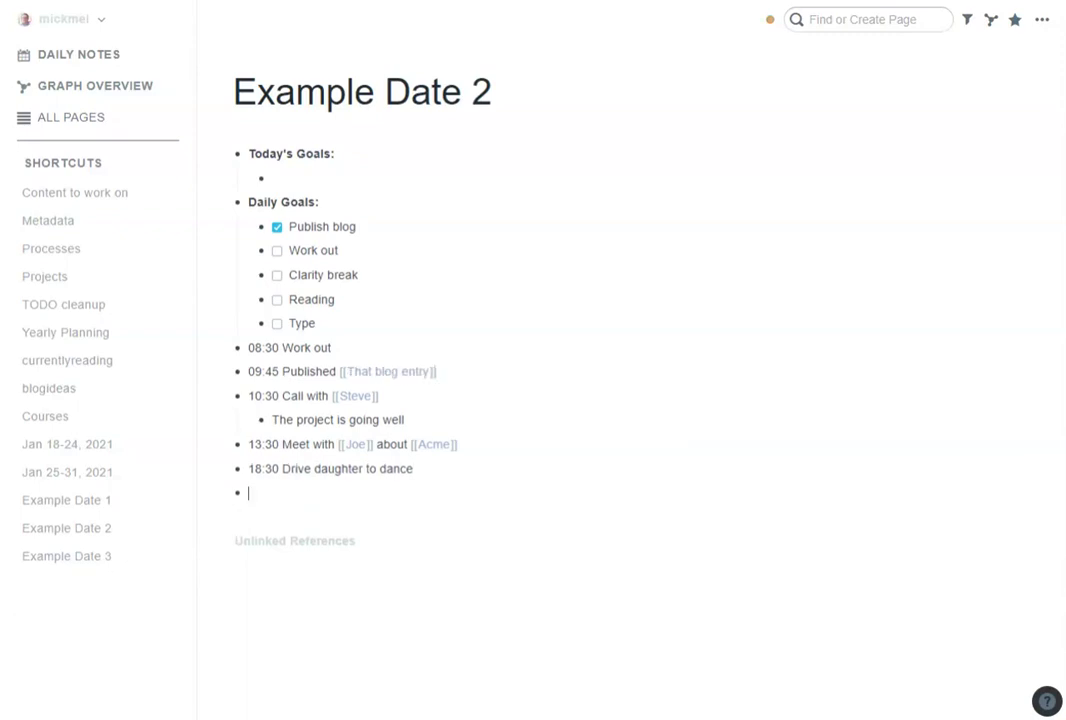
text(/time)
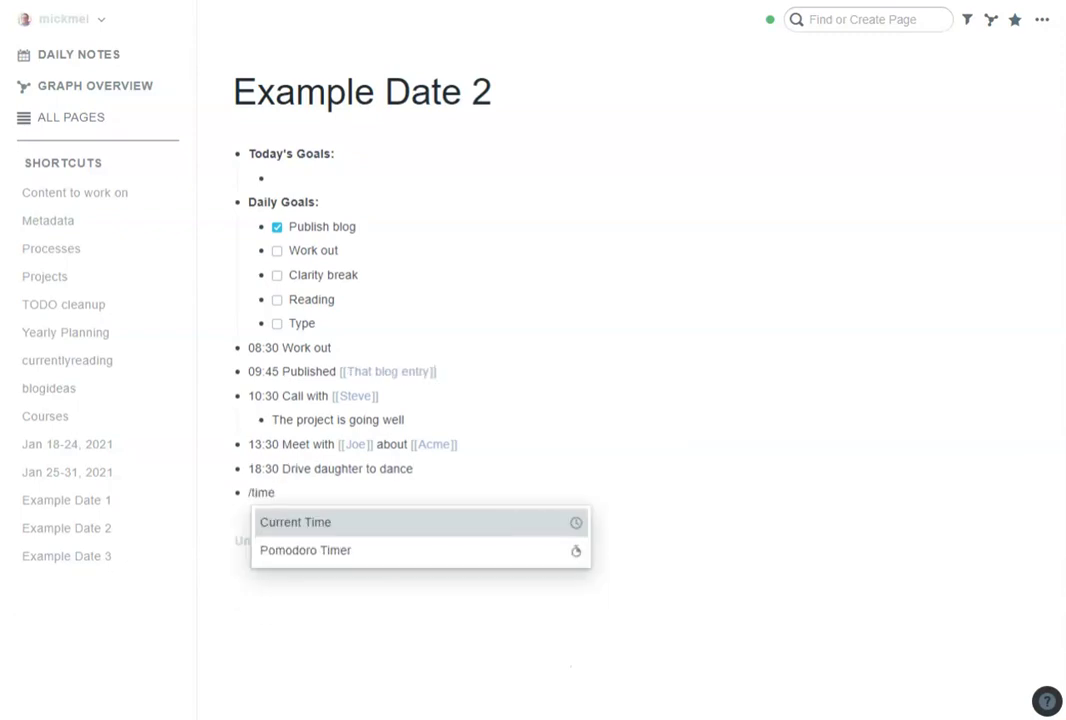
key(Return)
text(Ran)
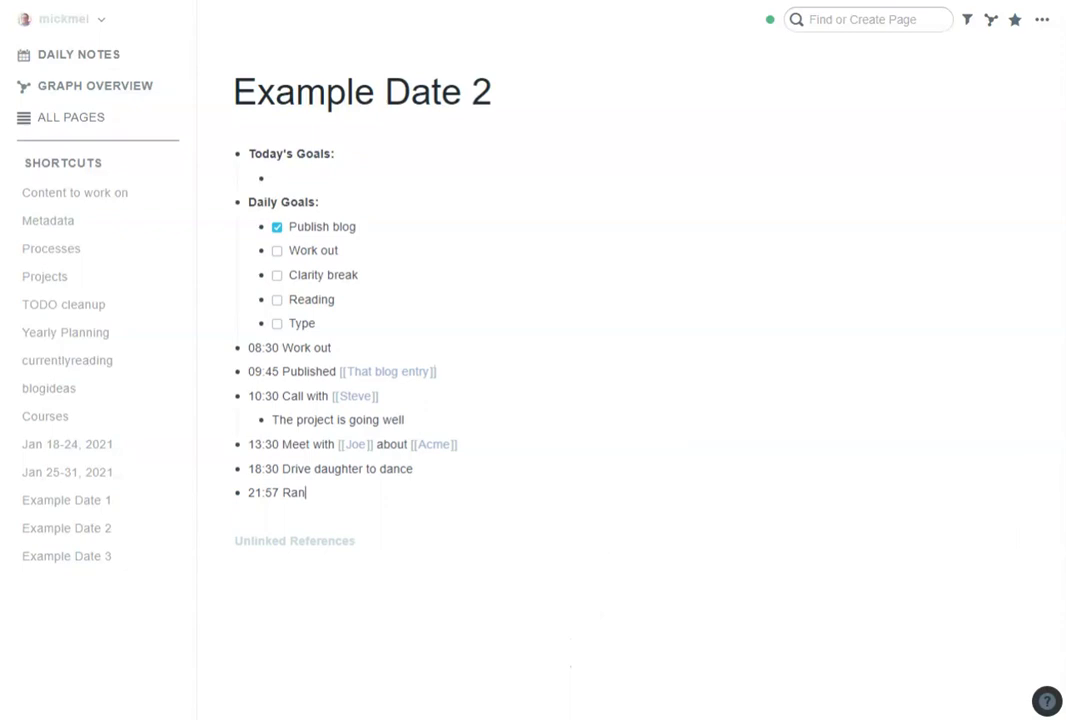
text( 2.5 miles on treadmill)
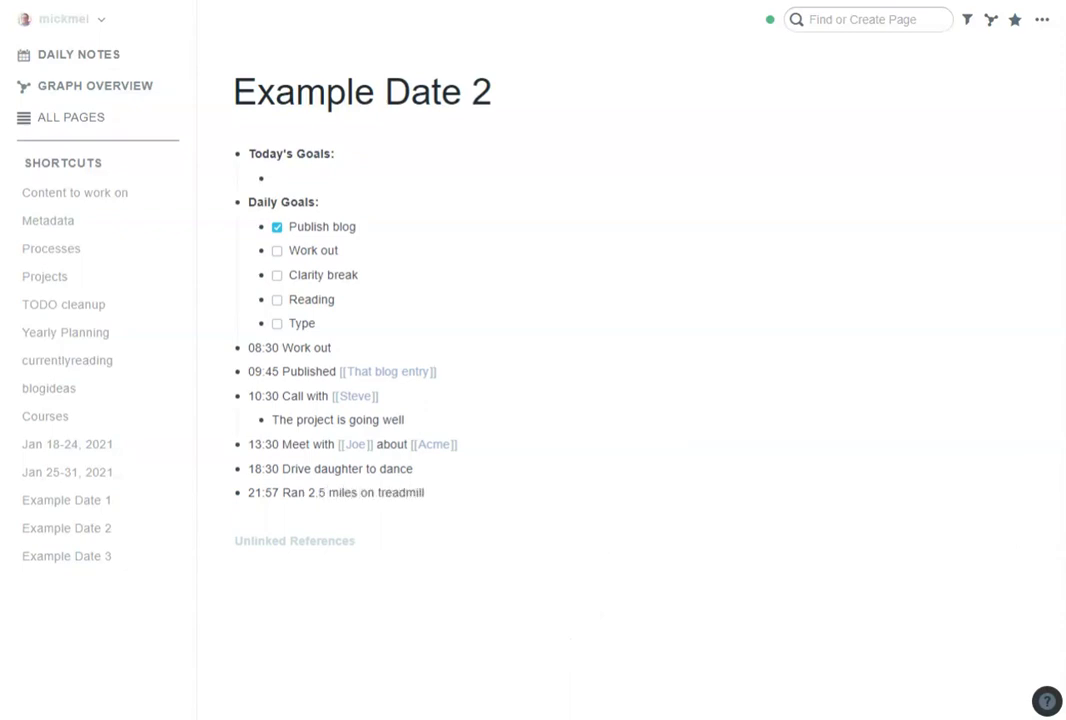
Check Work out, Clarity break and Reading, and add '21:57 Continued reading [[Thanks for the Feedback]]'.
click(277, 251)
click(277, 275)
key(Return)
text(/time)
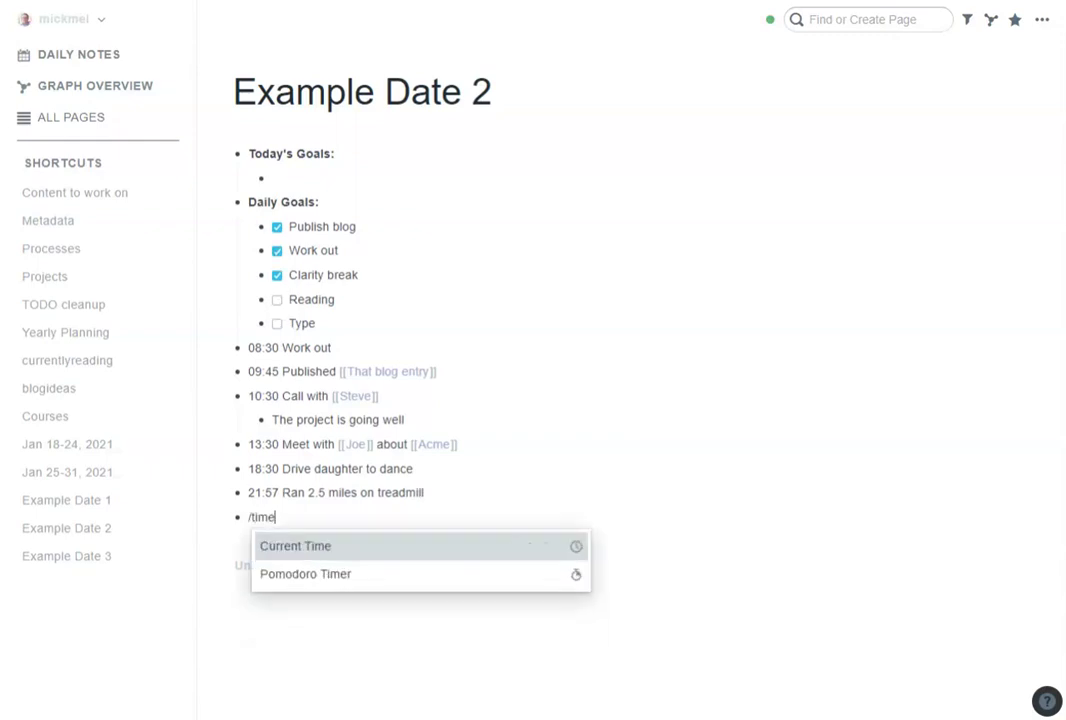
key(Return)
text(Contiune)
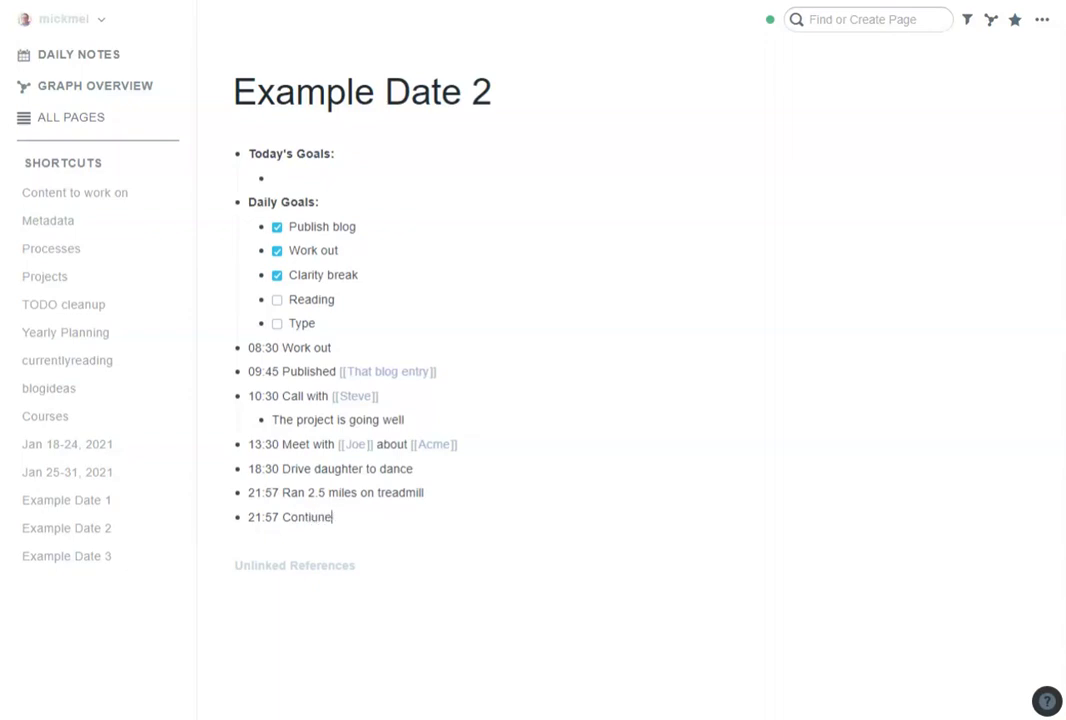
key(BackSpace)
key(BackSpace)
key(BackSpace)
text(ntinued reading [[thanks)
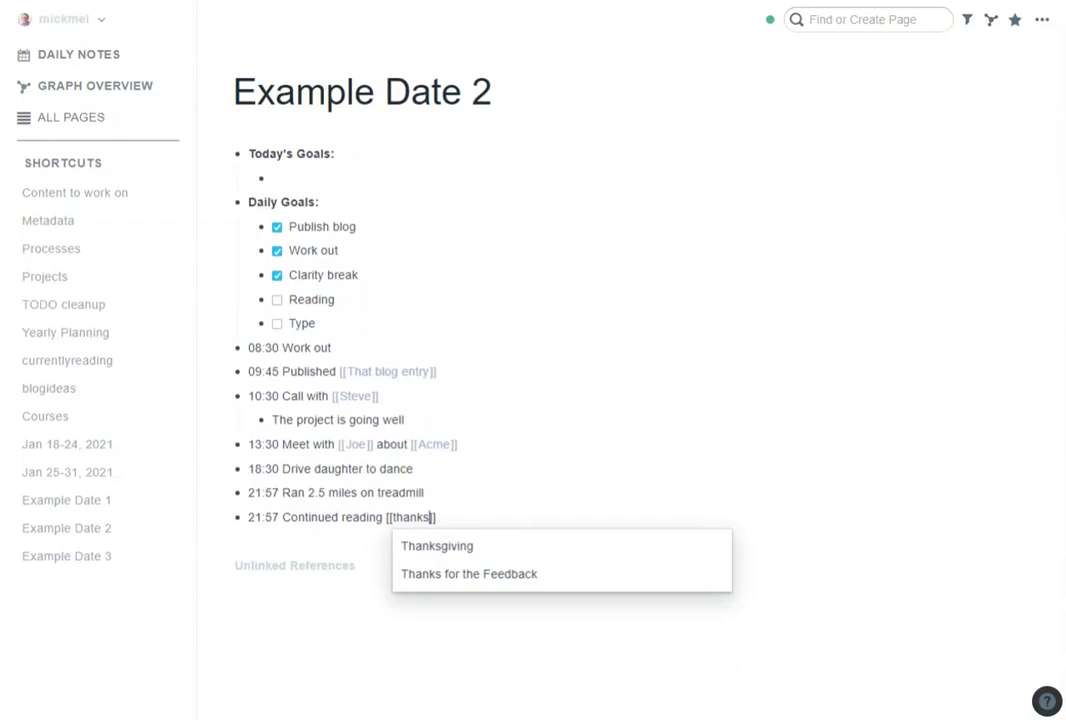
key(Down)
key(Down)
key(Return)
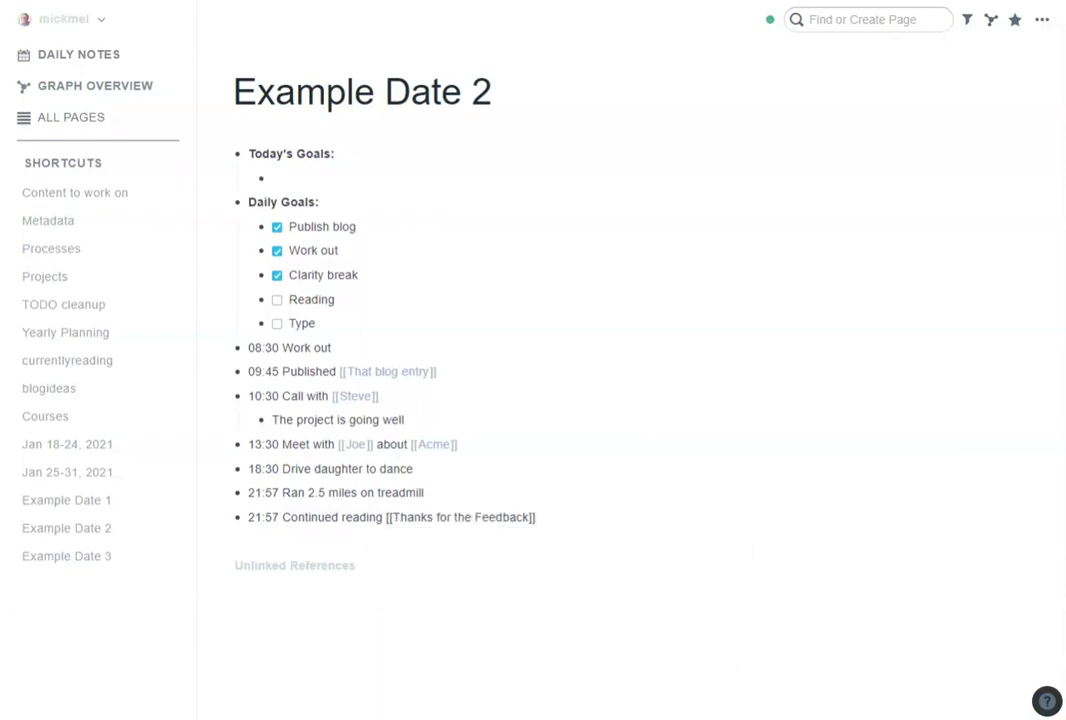
click(277, 300)
Nest the result '95 wpm, 93%' under the Type goal and check it off.
click(369, 323)
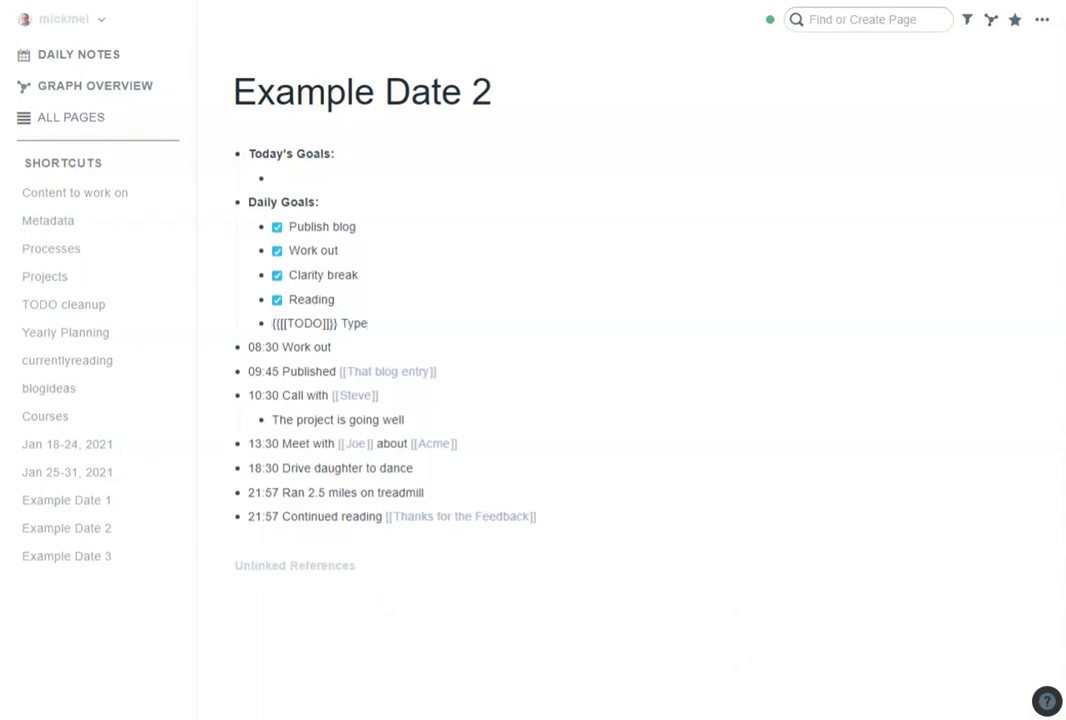
key(Return)
key(Tab)
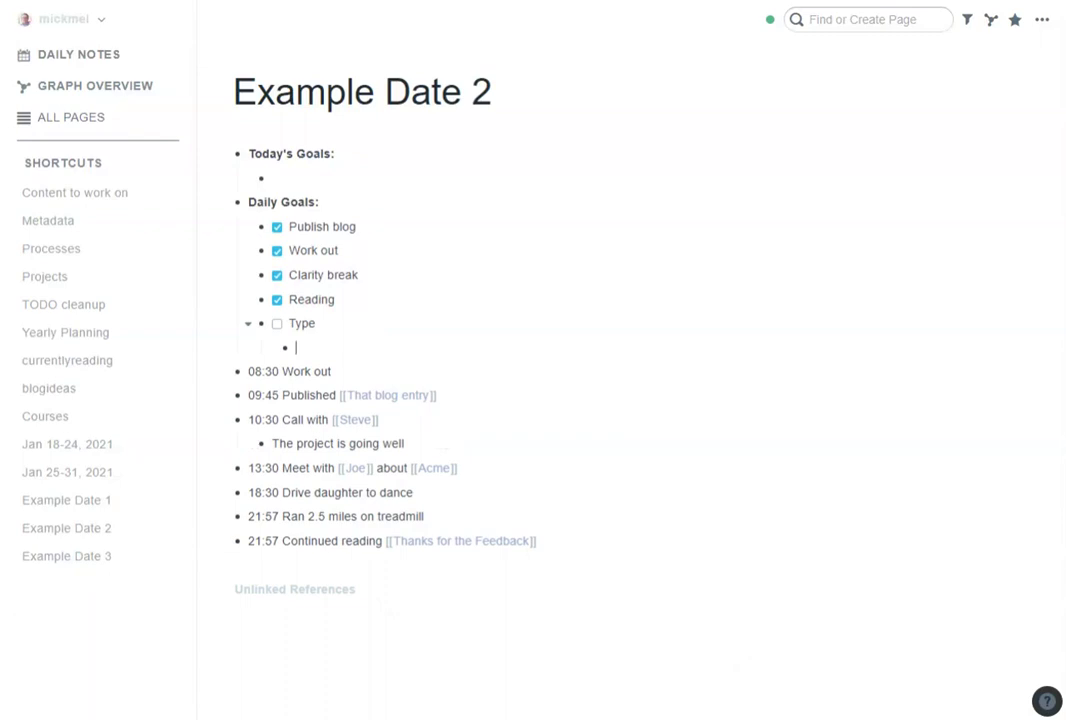
text(95 wpm, 93%)
click(277, 323)
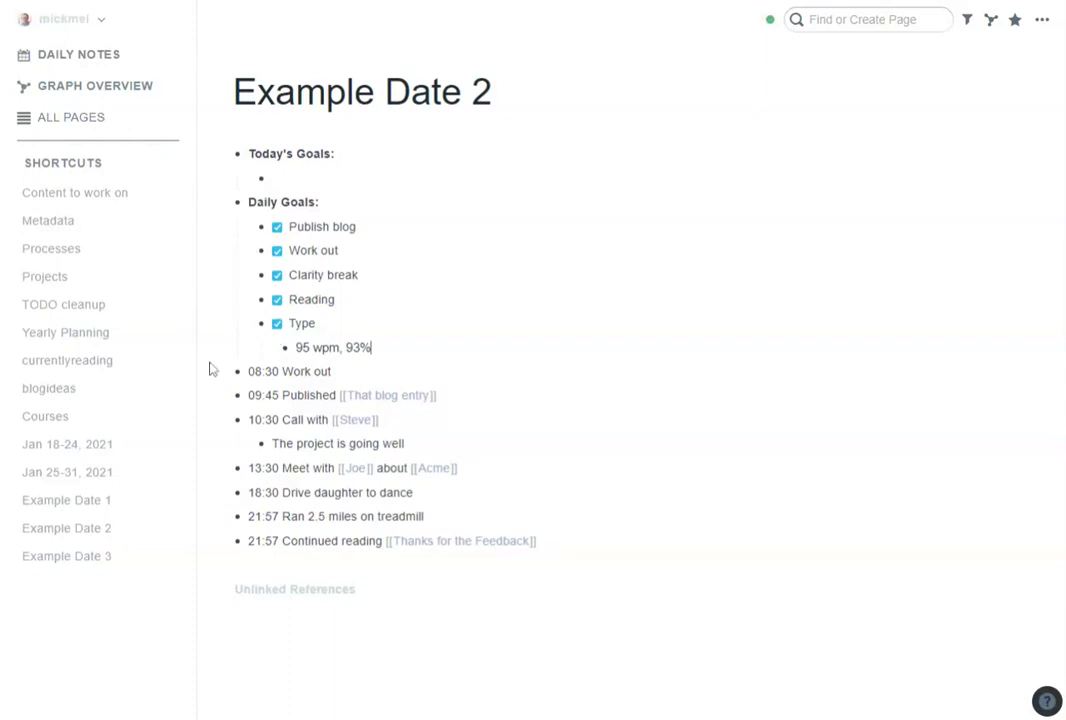
Collapse the Type note and the Daily Goals checklist, and delete the 08:30 Work out entry.
click(249, 327)
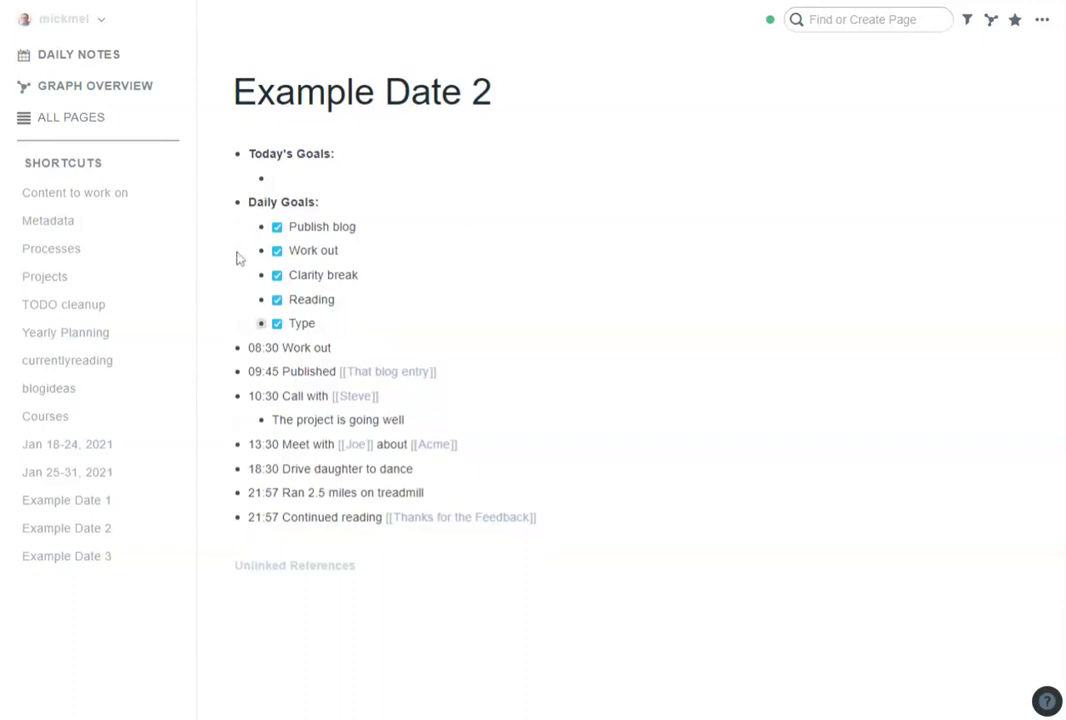
click(224, 206)
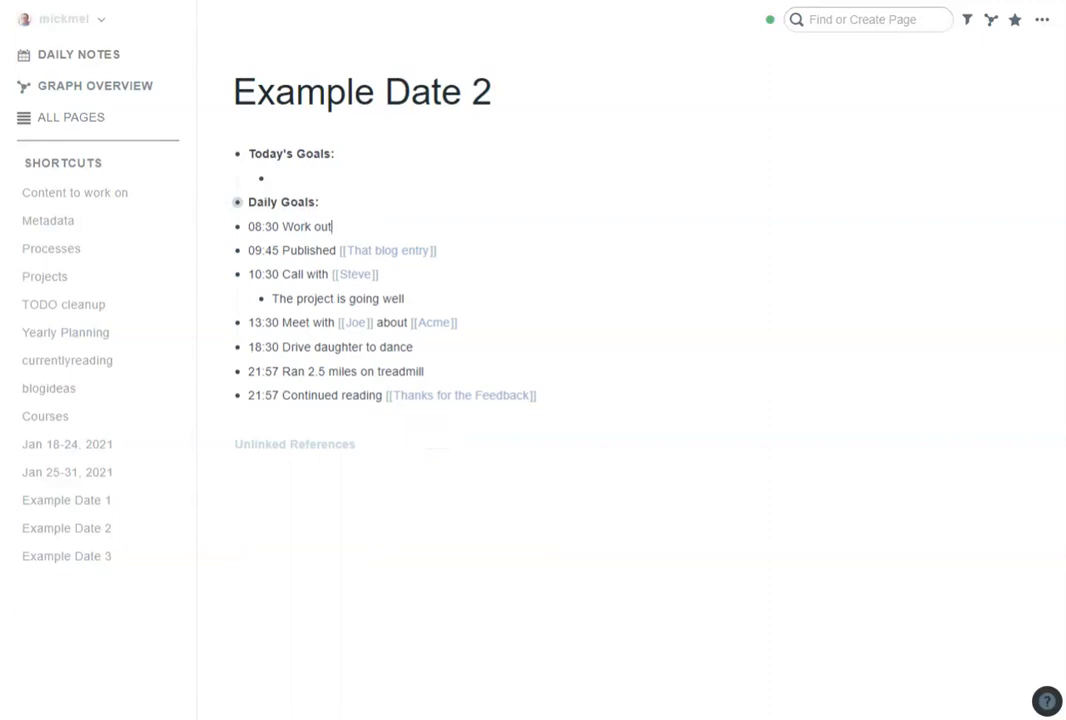
click(352, 226)
key(shift+Home)
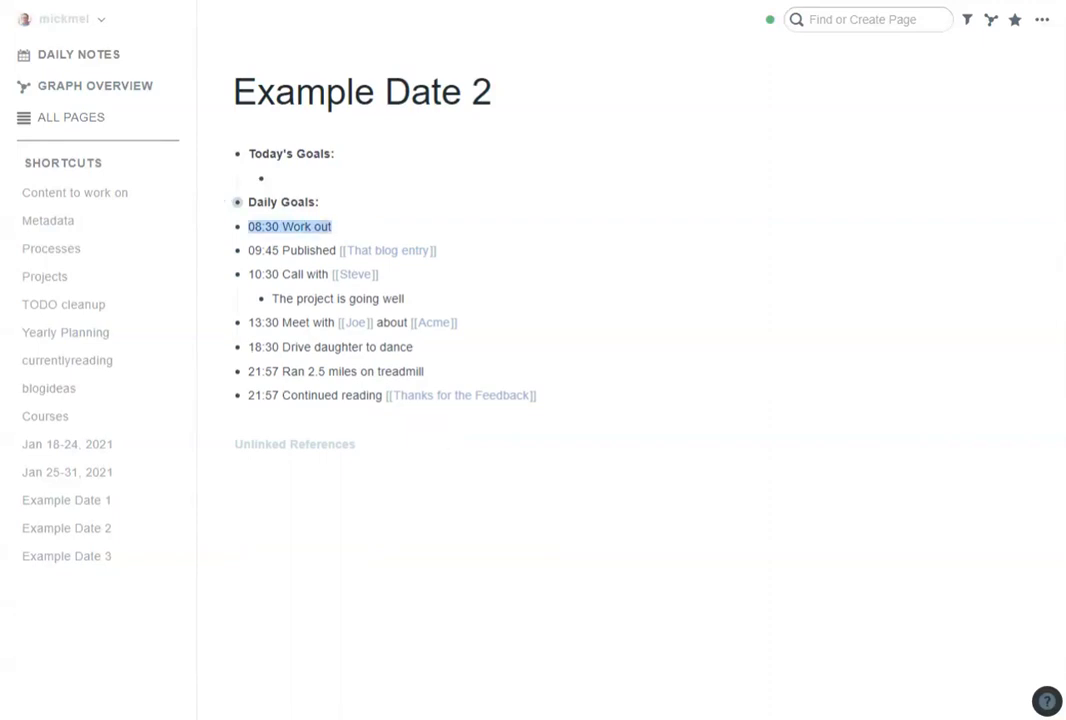
key(BackSpace)
key(Delete)
click(329, 347)
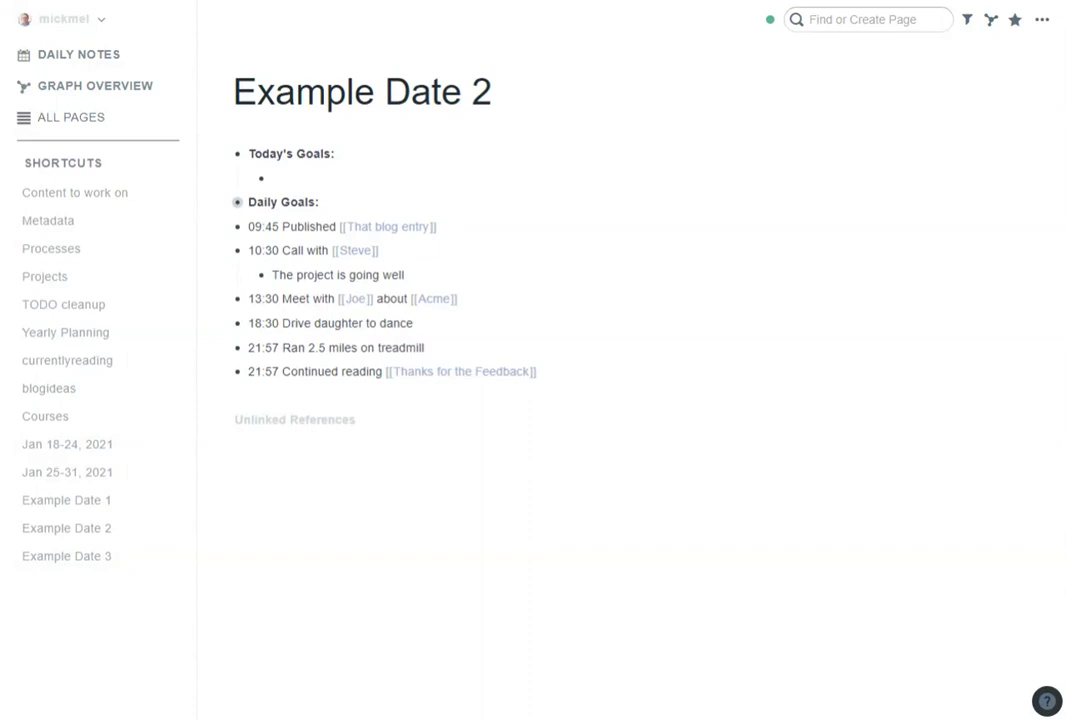
Create and open a new page titled 'August 3rd, 2021' through Find or Create Page.
click(68, 556)
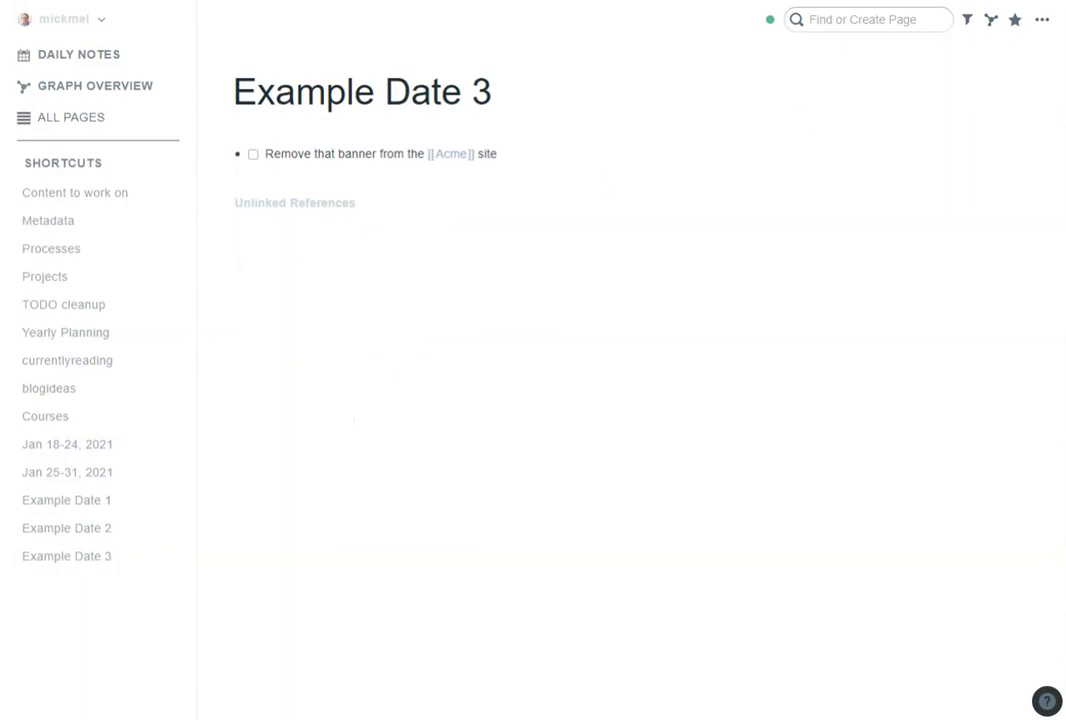
key(ctrl+u)
text(August)
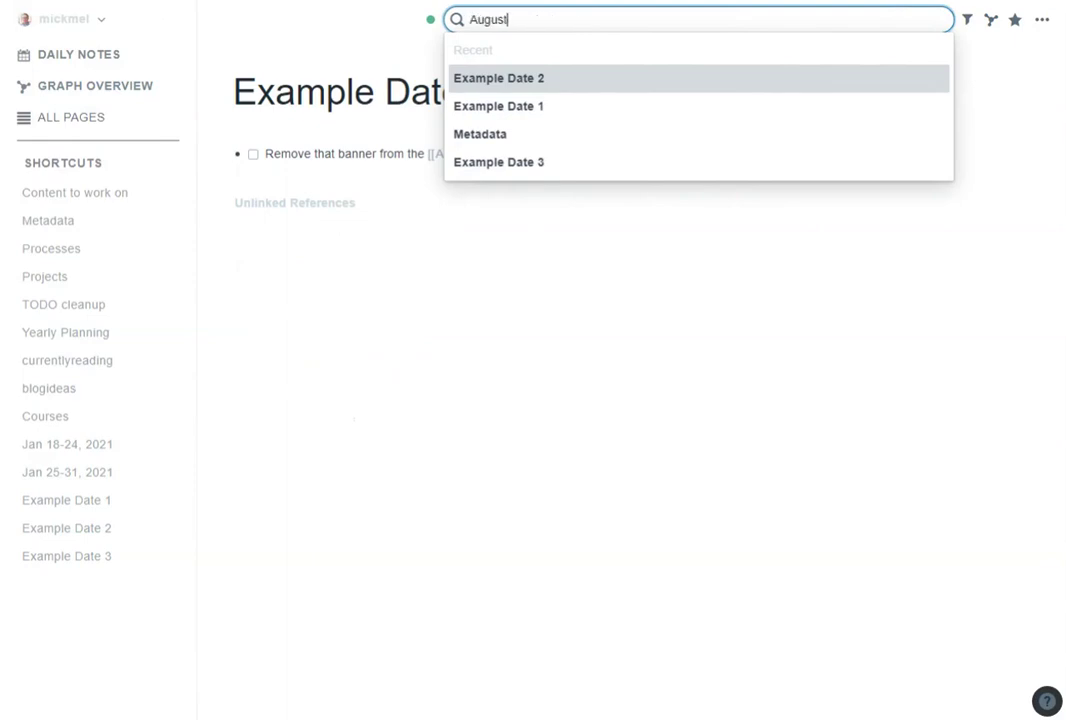
text( 3rd, 20)
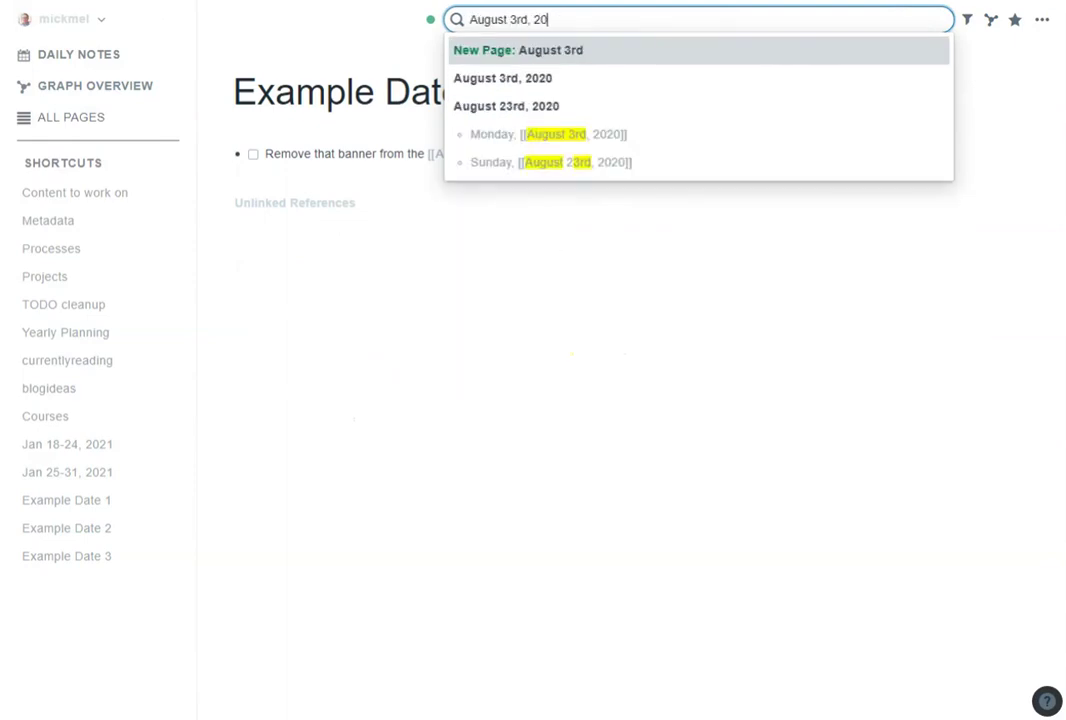
text(21)
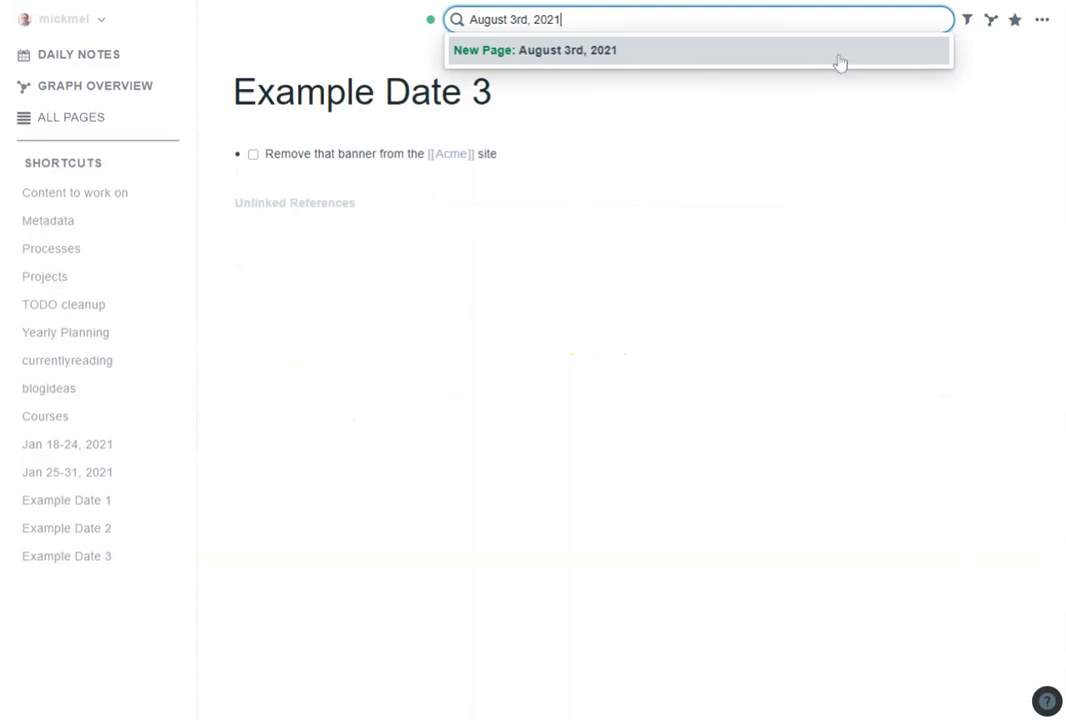
click(617, 60)
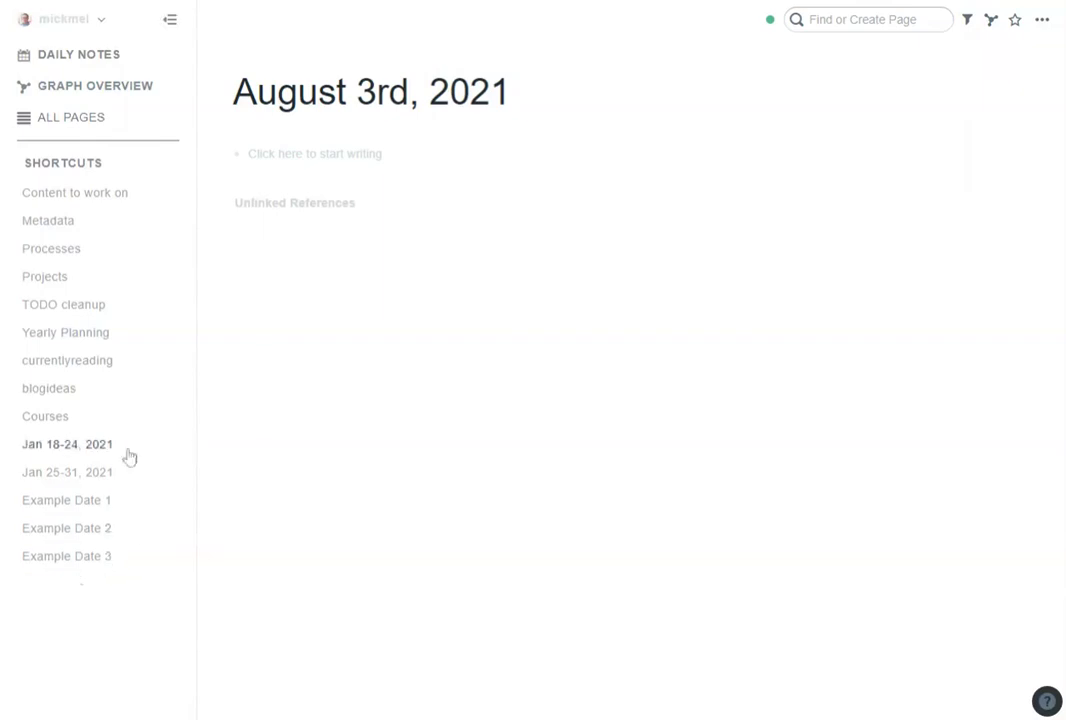
On Example Date 3, insert the Daily Pages template below the Acme banner TODO.
click(72, 560)
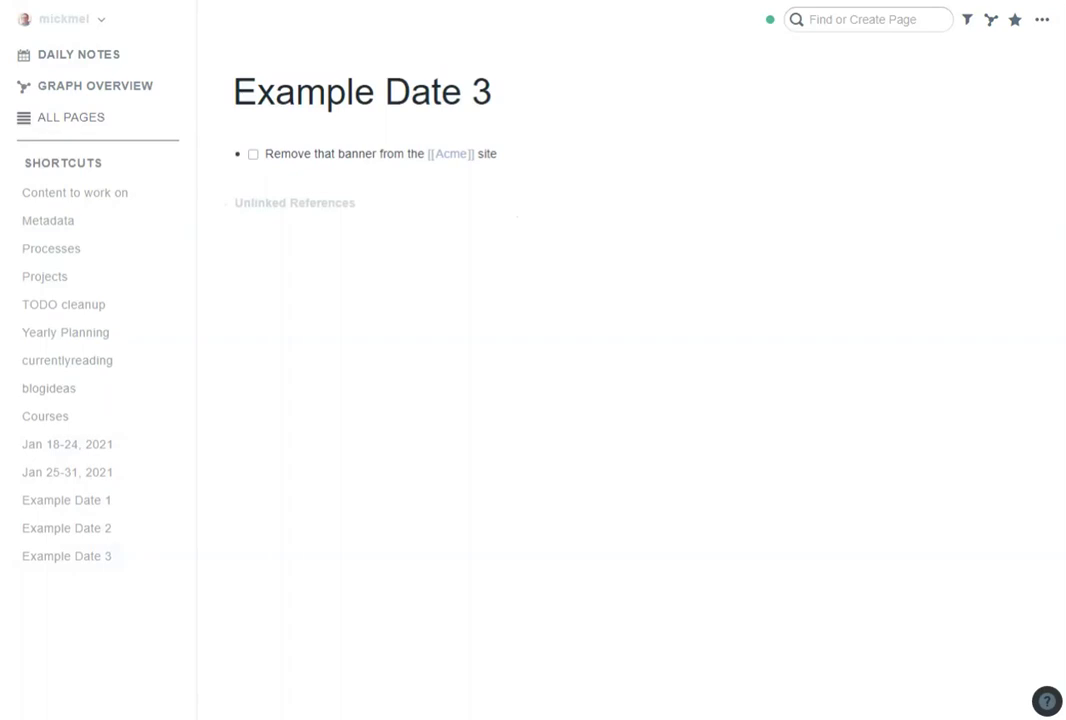
click(495, 154)
key(Return)
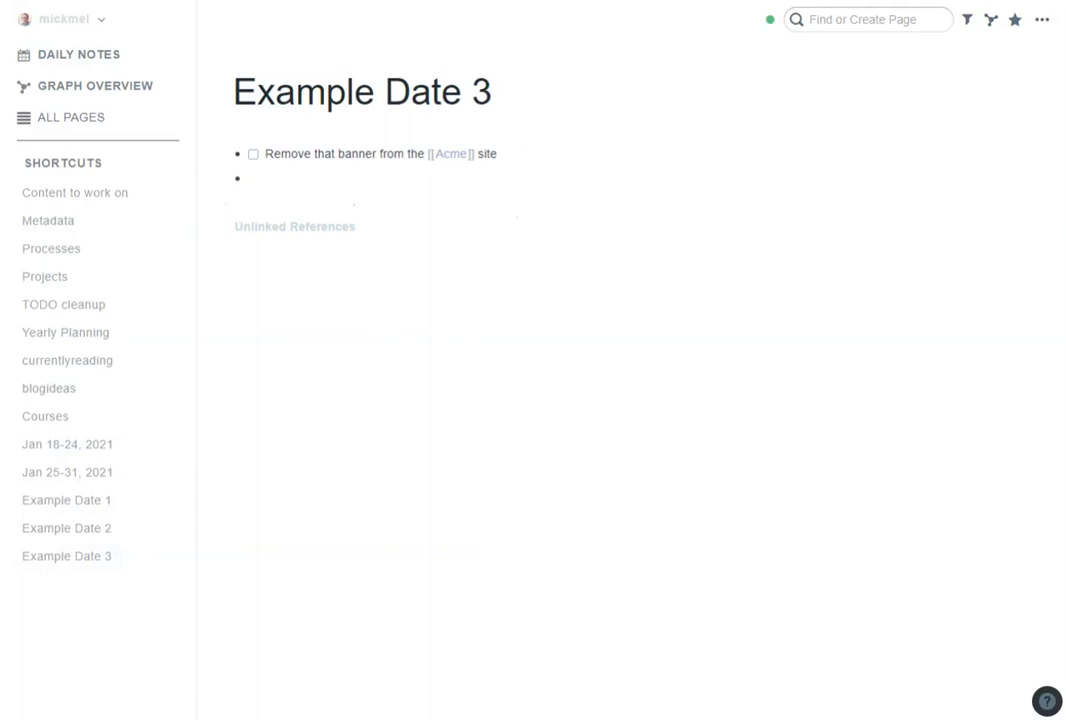
text(;;d)
key(Return)
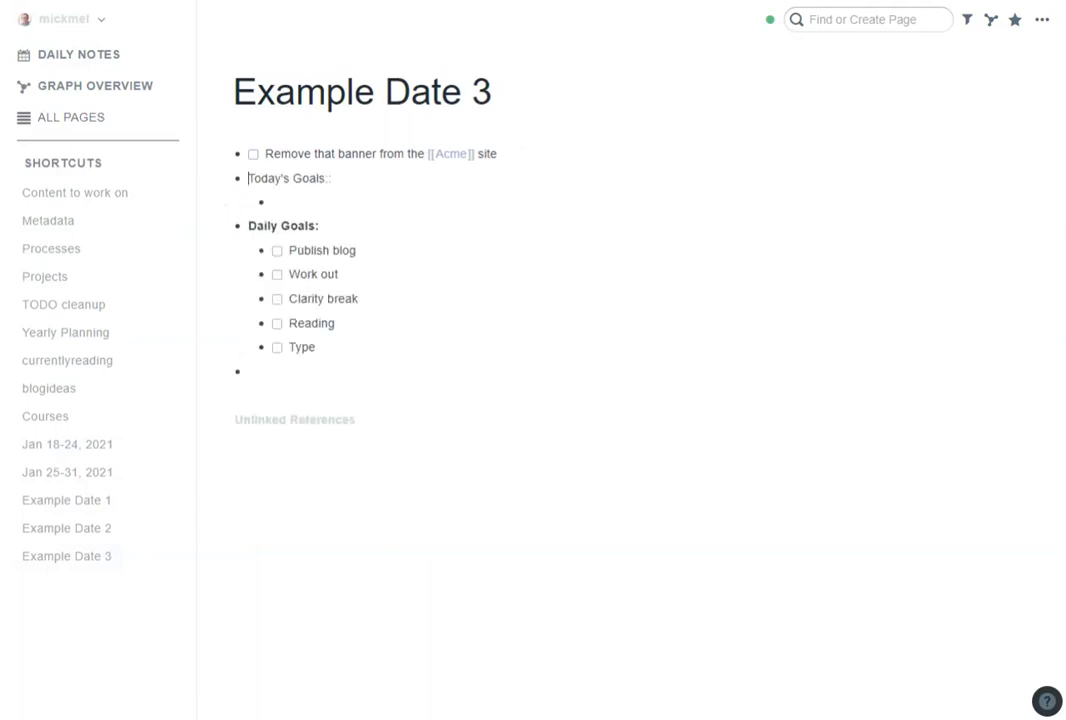
Move the Acme banner TODO into the empty bullet under Today's Goals.
key(Up)
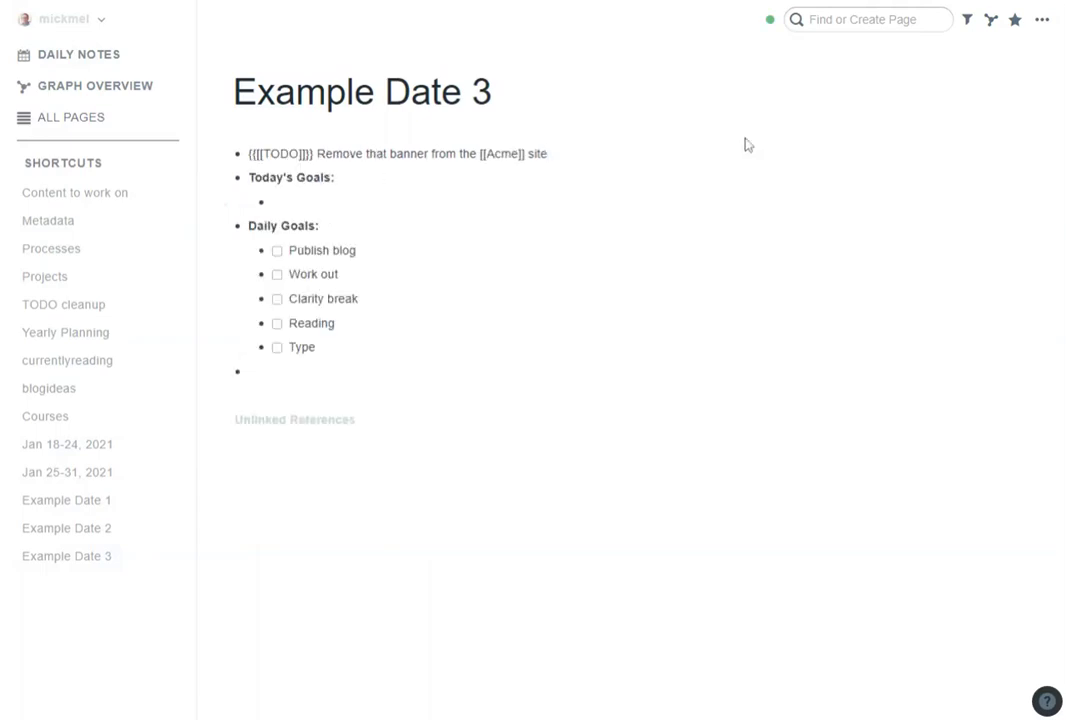
key(ctrl+a)
key(ctrl+c)
key(BackSpace)
key(Delete)
key(Down)
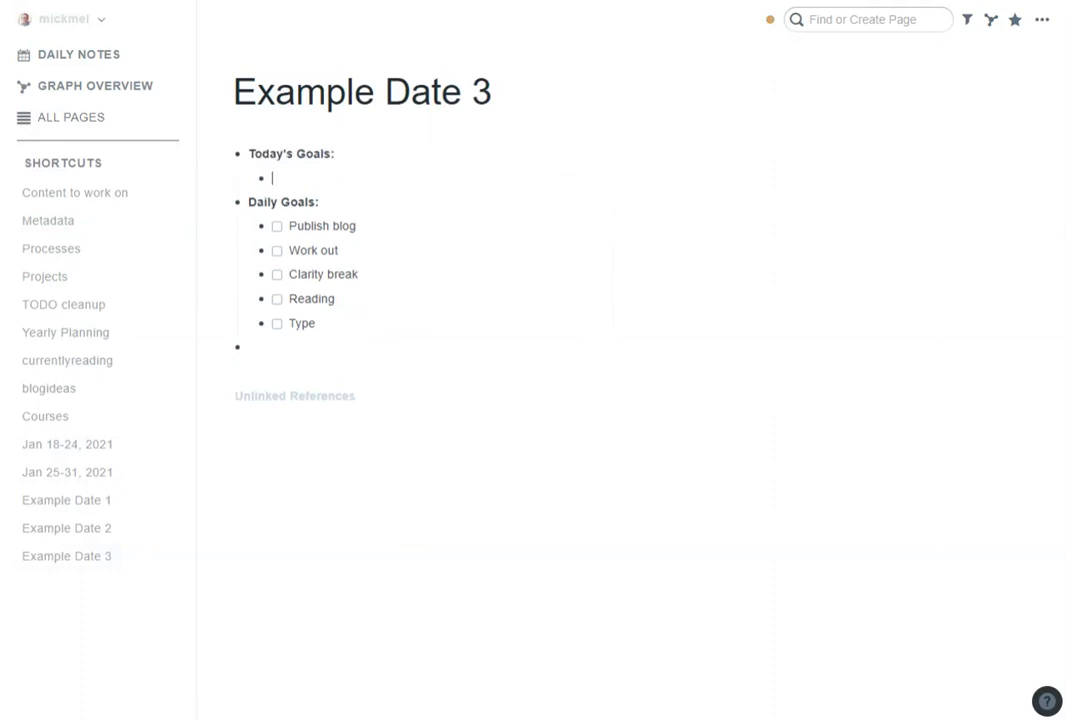
key(ctrl+v)
click(390, 250)
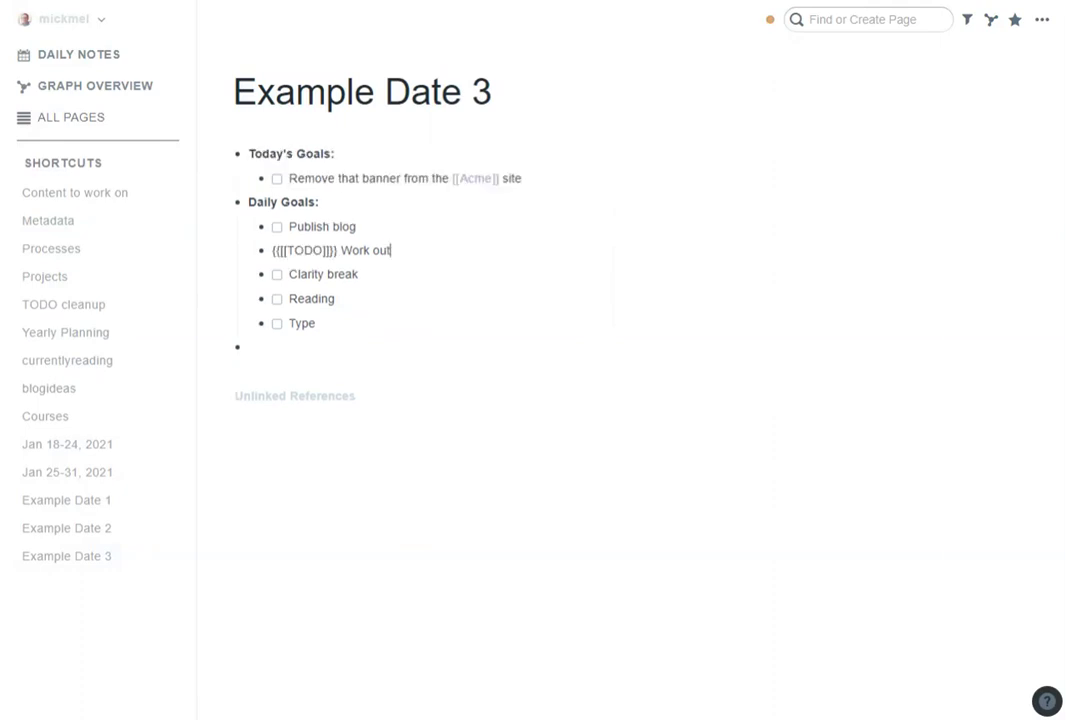
click(300, 347)
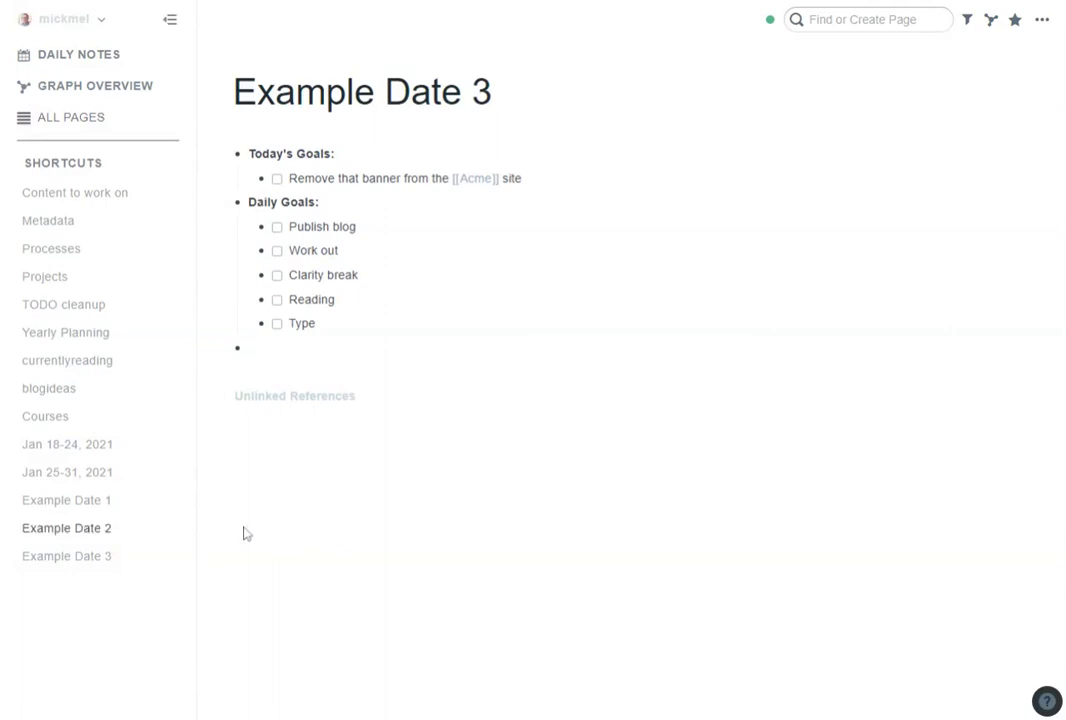
Nest a TODO 'Need to remove his banner ad on [[Example Date 3]]' under Example Date 2's 13:30 Acme meeting.
click(45, 530)
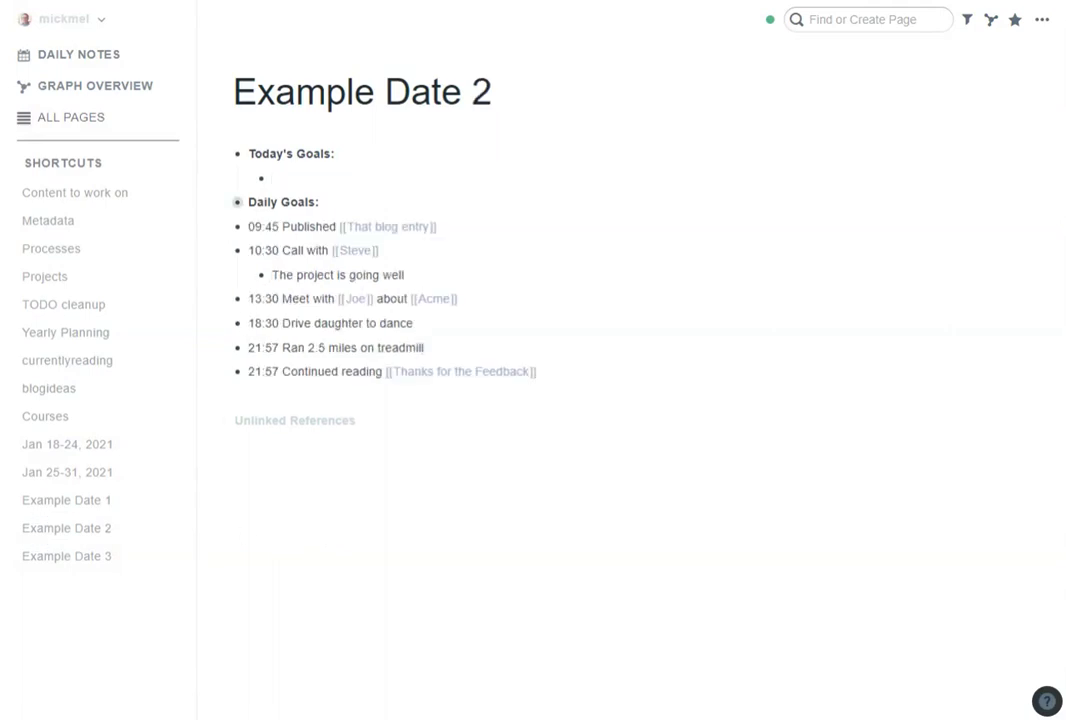
click(456, 298)
key(Return)
key(Tab)
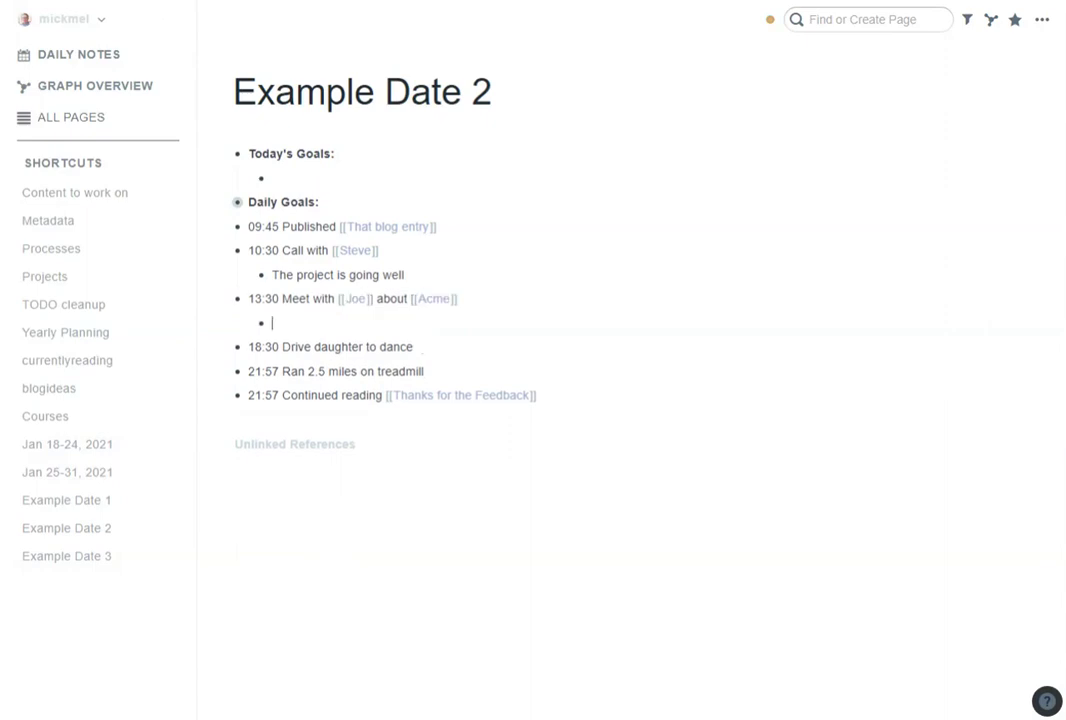
text(Need to remove )
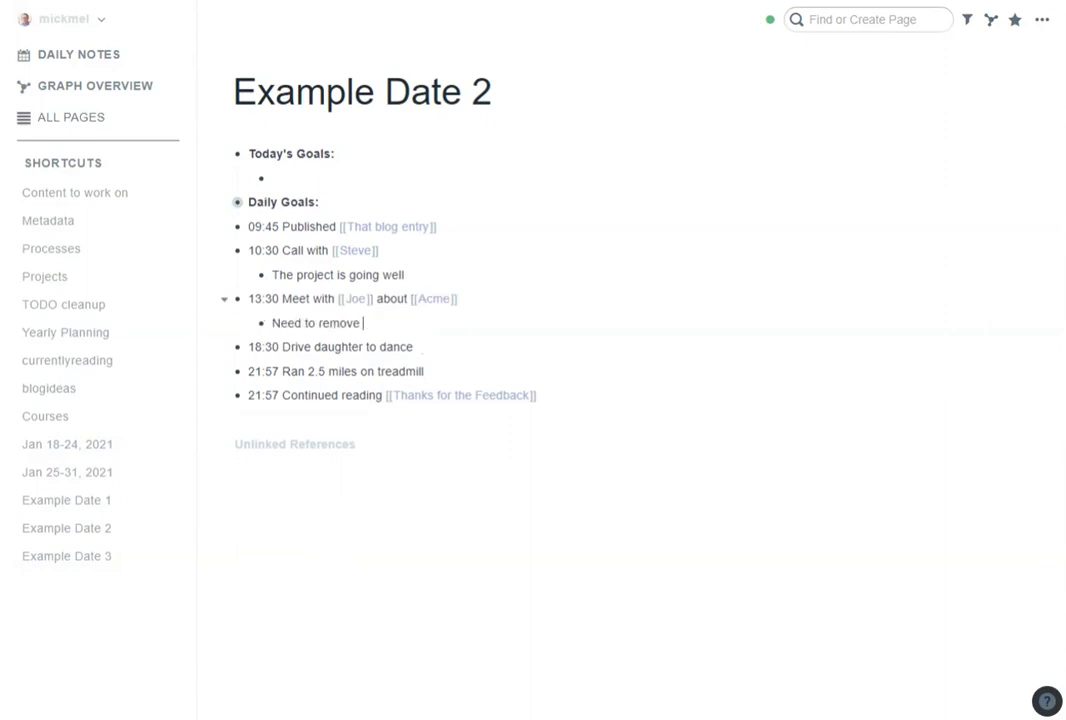
text(his banner ad on [[)
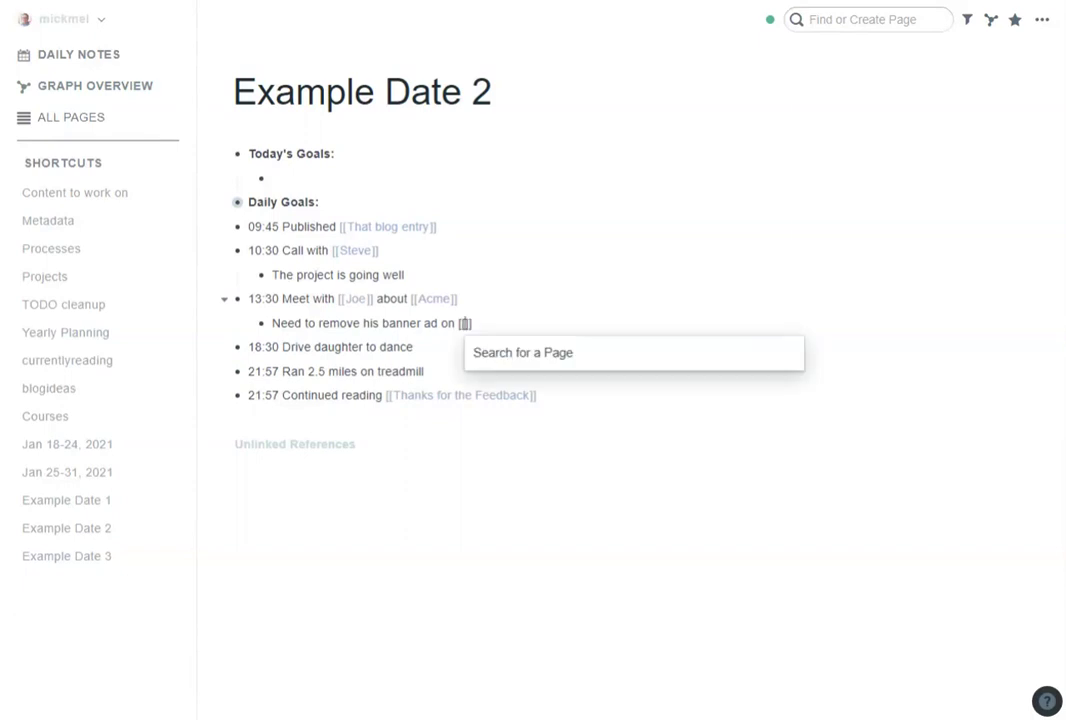
text(Example Date)
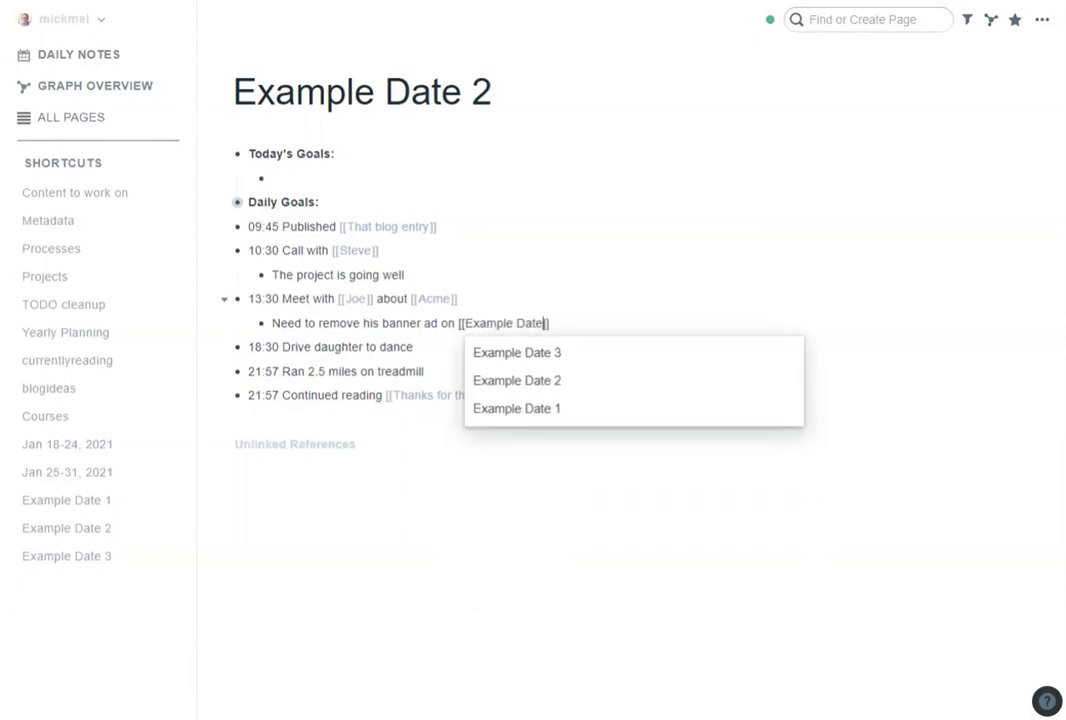
key(Return)
key(ctrl+Return)
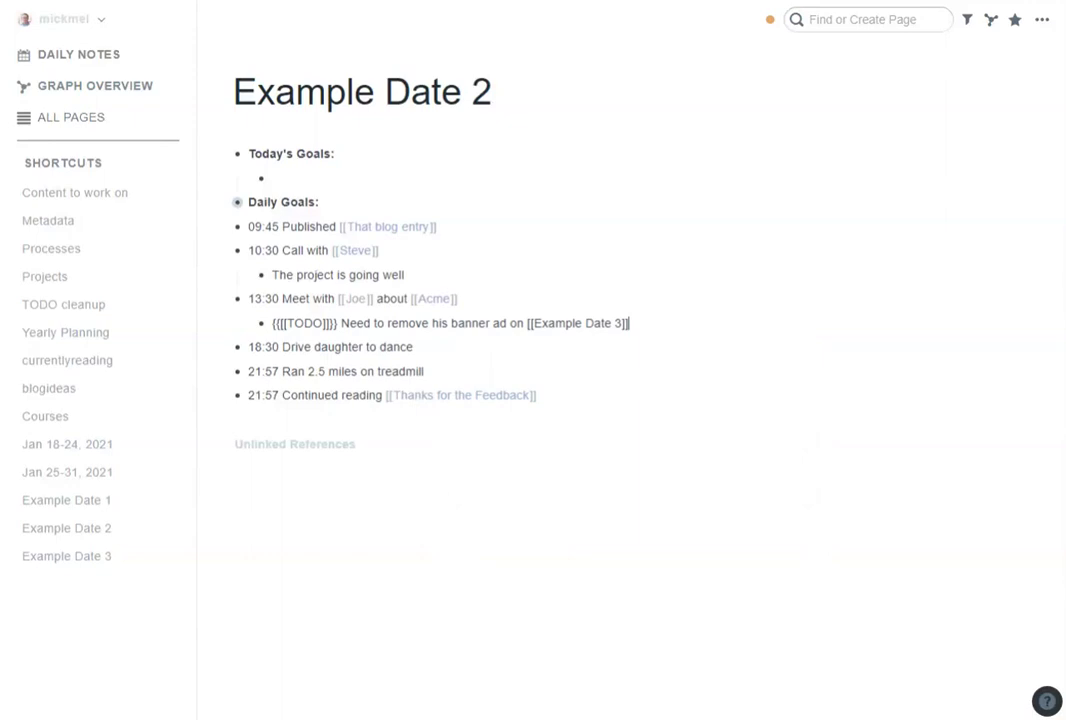
click(425, 371)
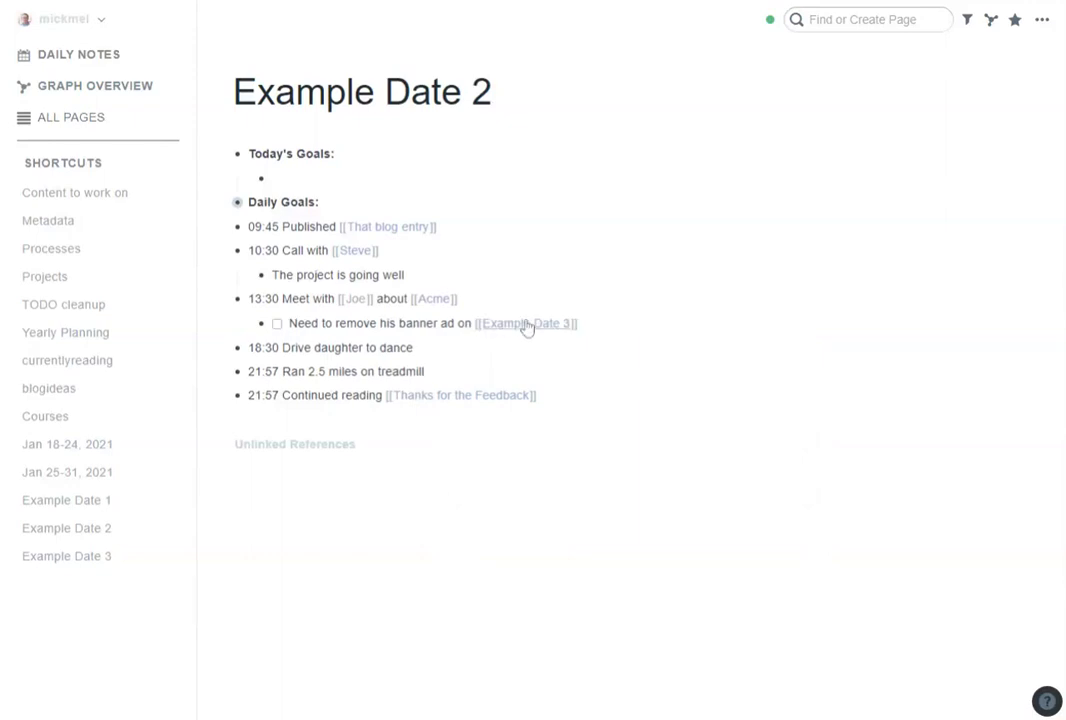
click(70, 556)
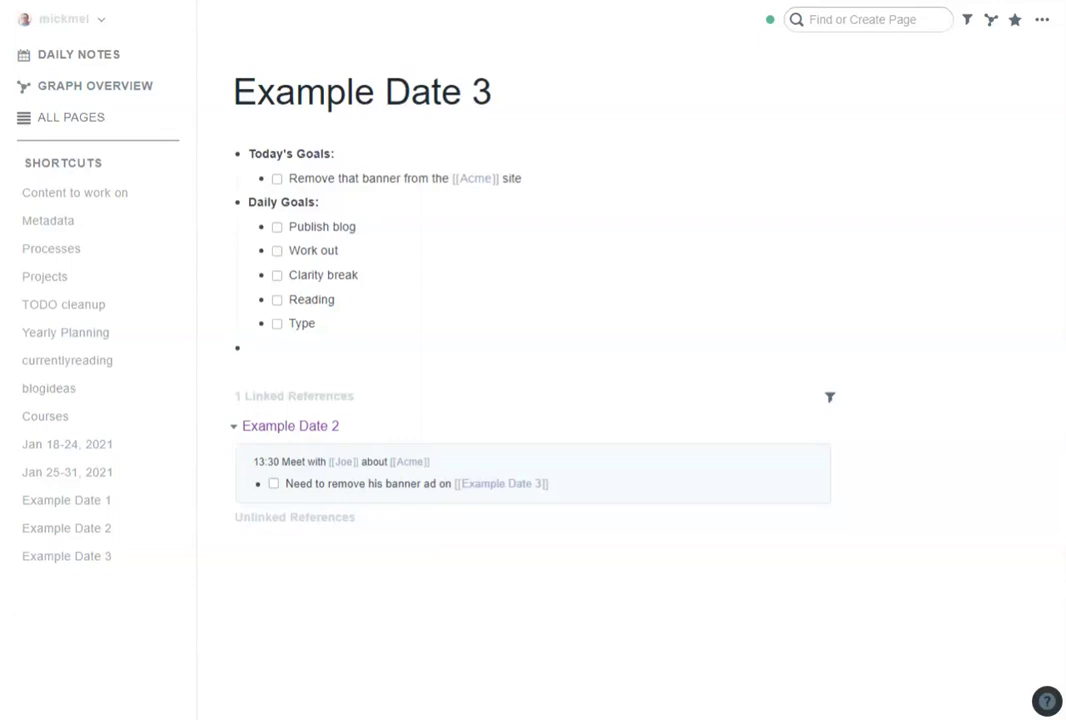
click(80, 503)
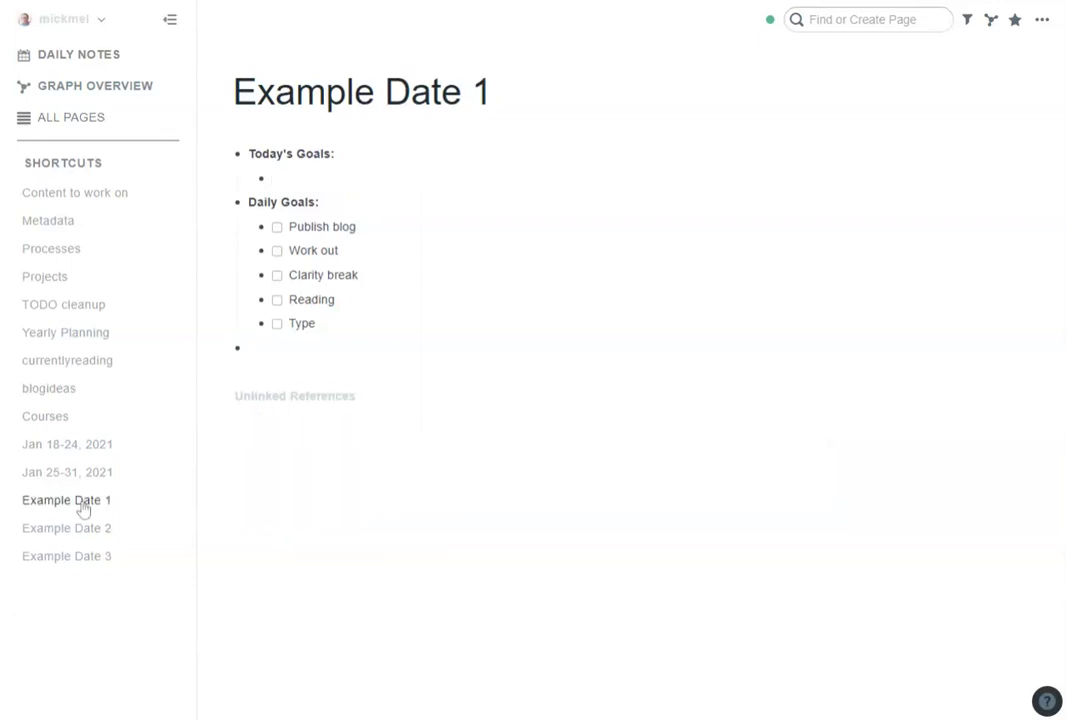
click(72, 531)
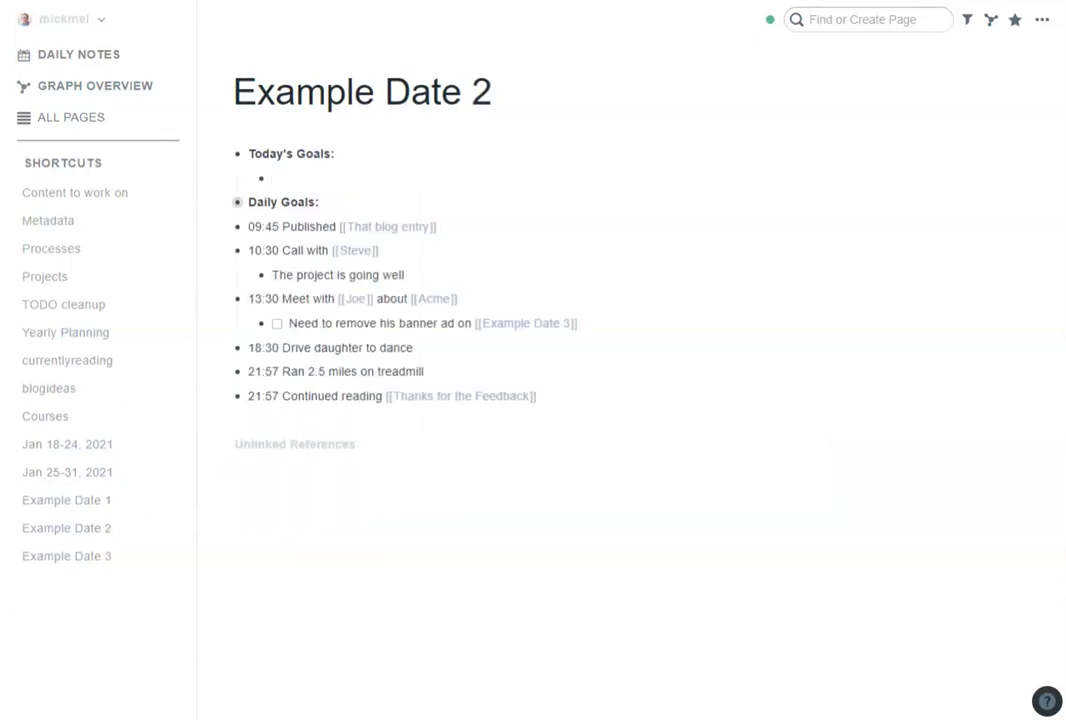
click(224, 202)
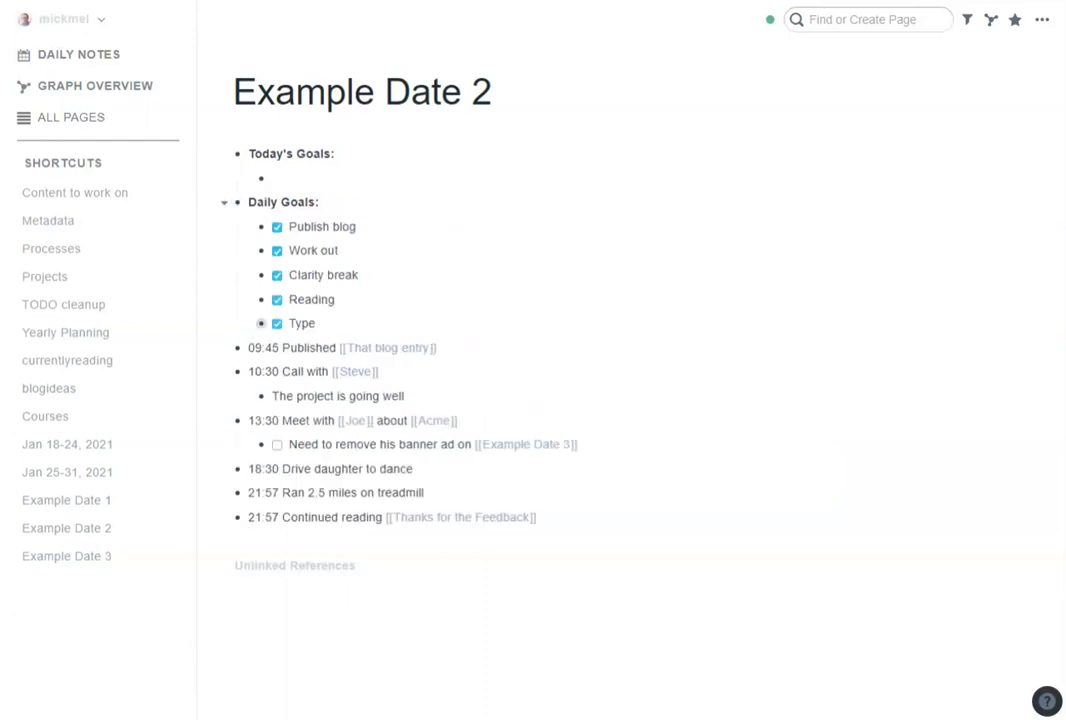
click(224, 202)
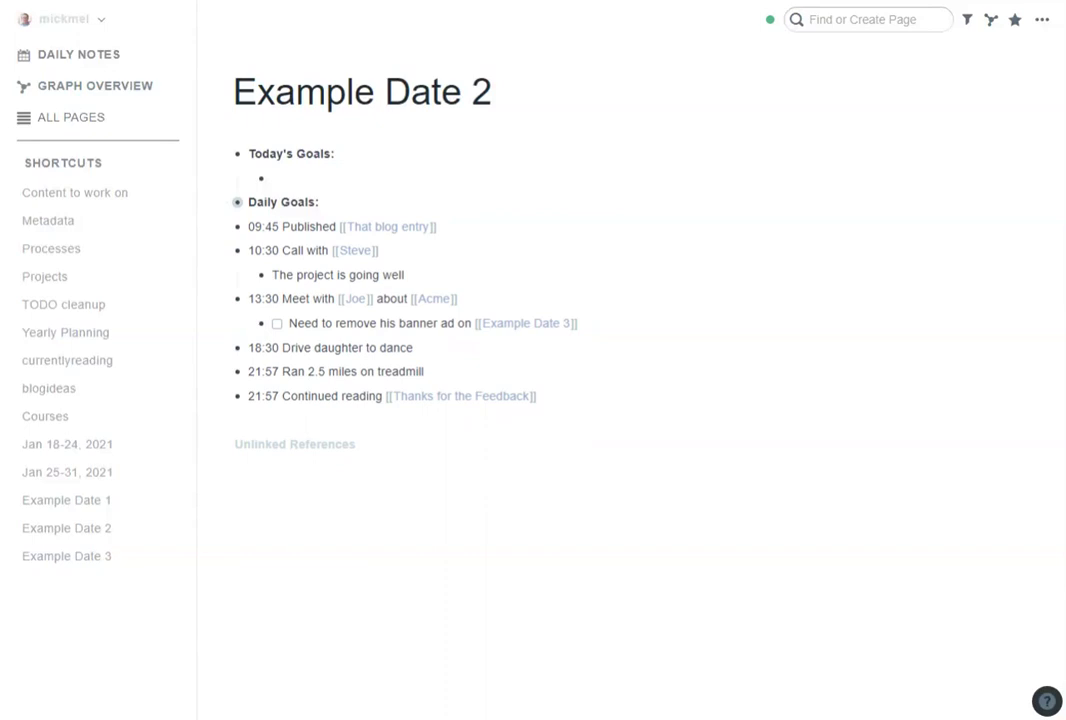
Open the Metadata page and expand its Books template to reveal Author, Tags, Date Finished, Why and Notes.
click(60, 222)
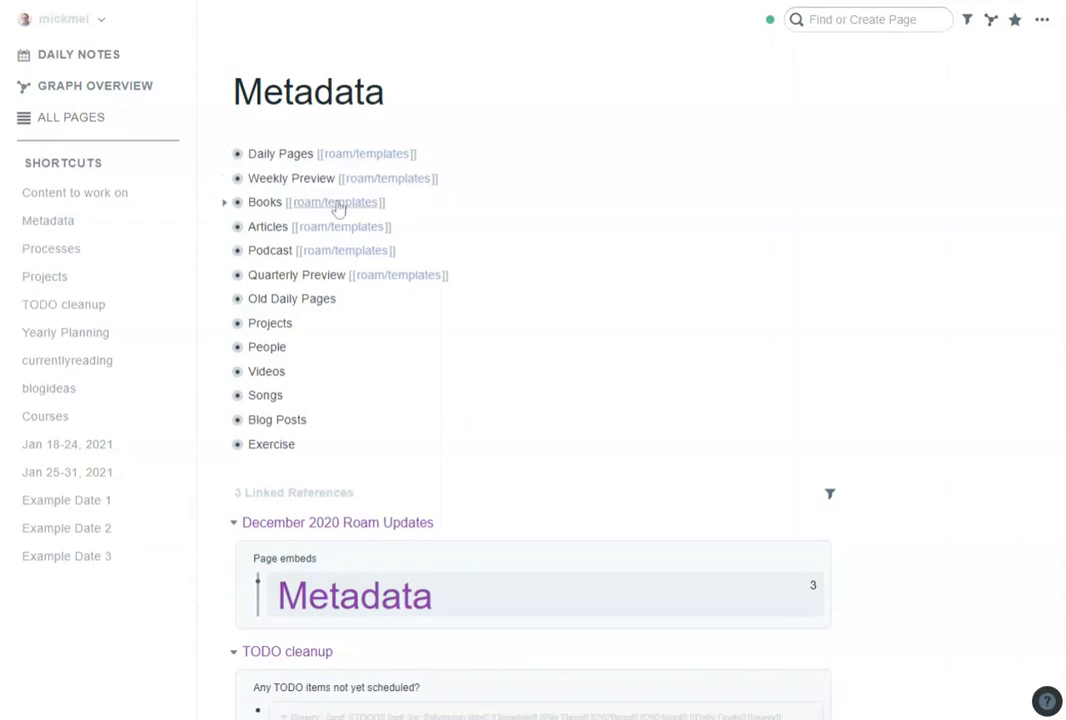
click(225, 202)
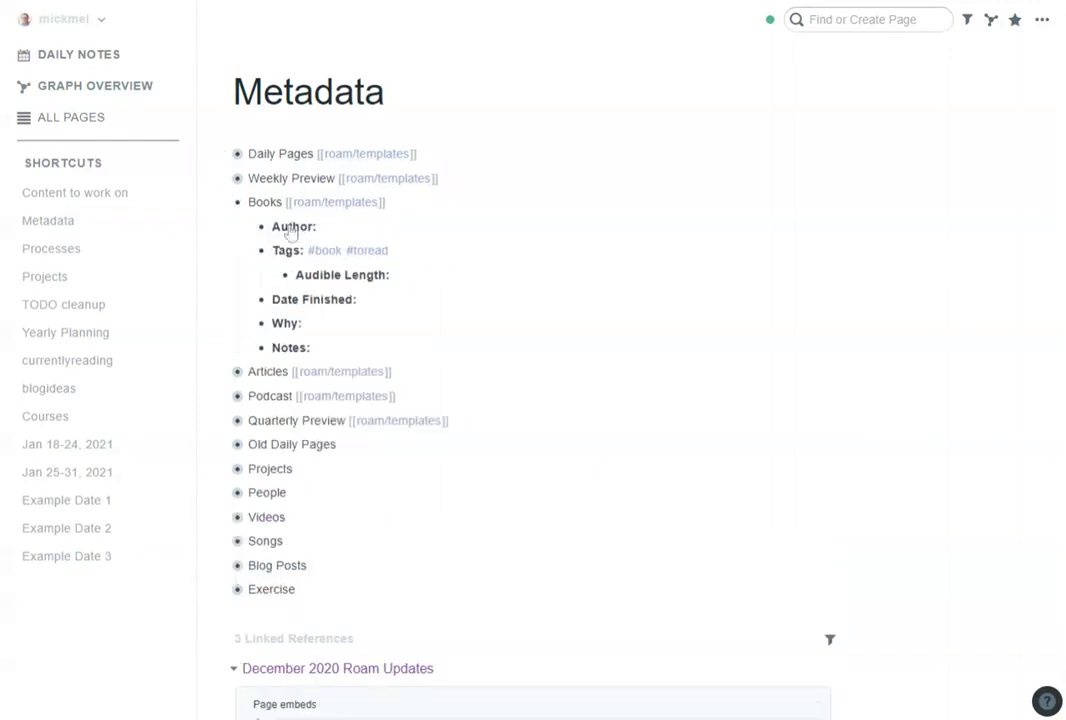